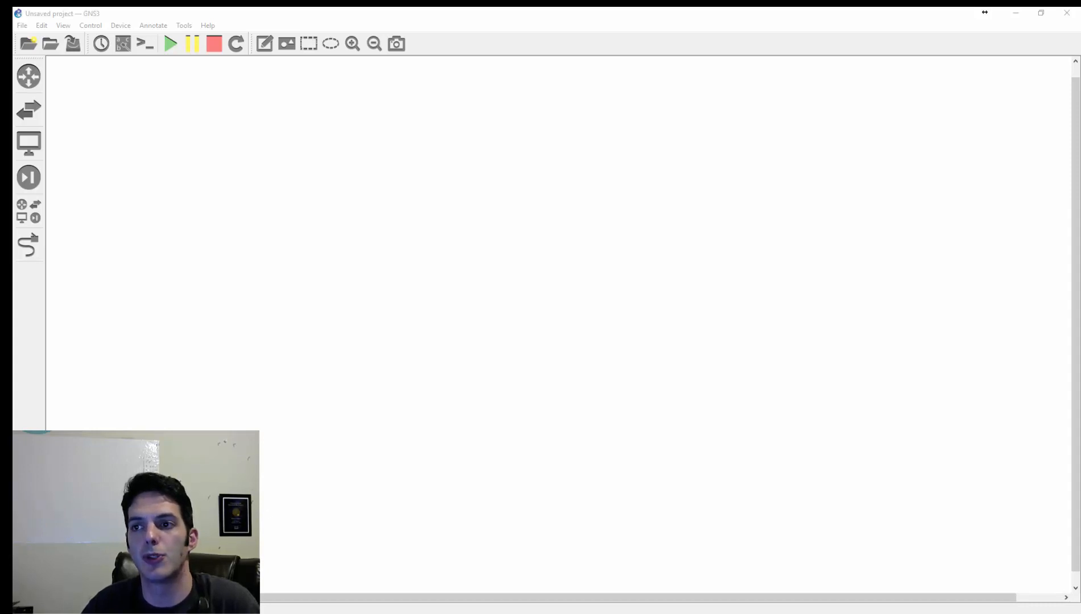
- Check which GNS3 version is installed in the program's About information
{"action": "left_click", "coordinate": [307, 149]}
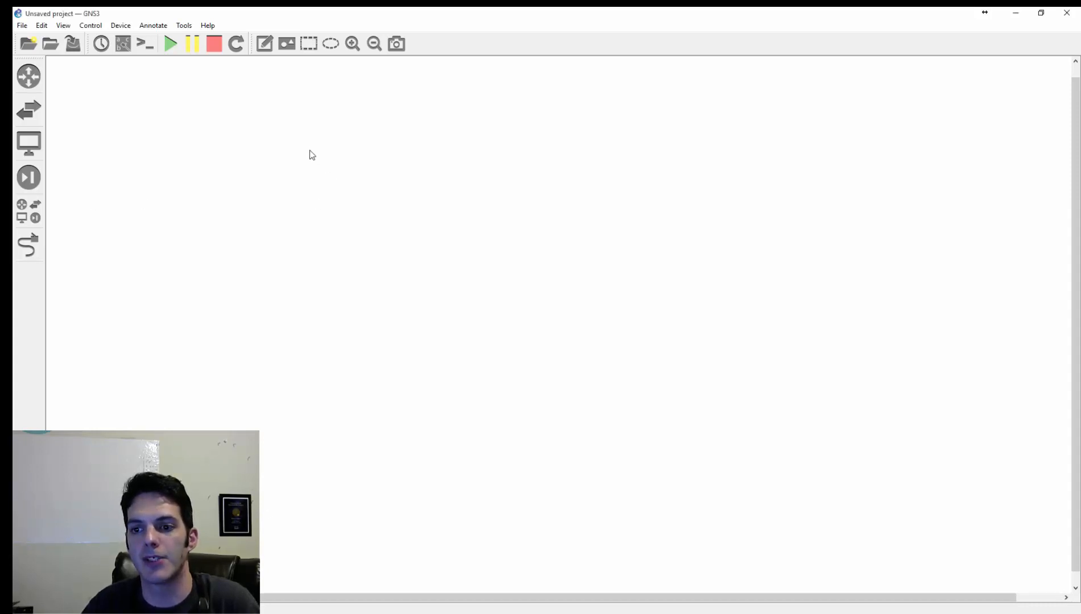
{"action": "left_click", "coordinate": [206, 25]}
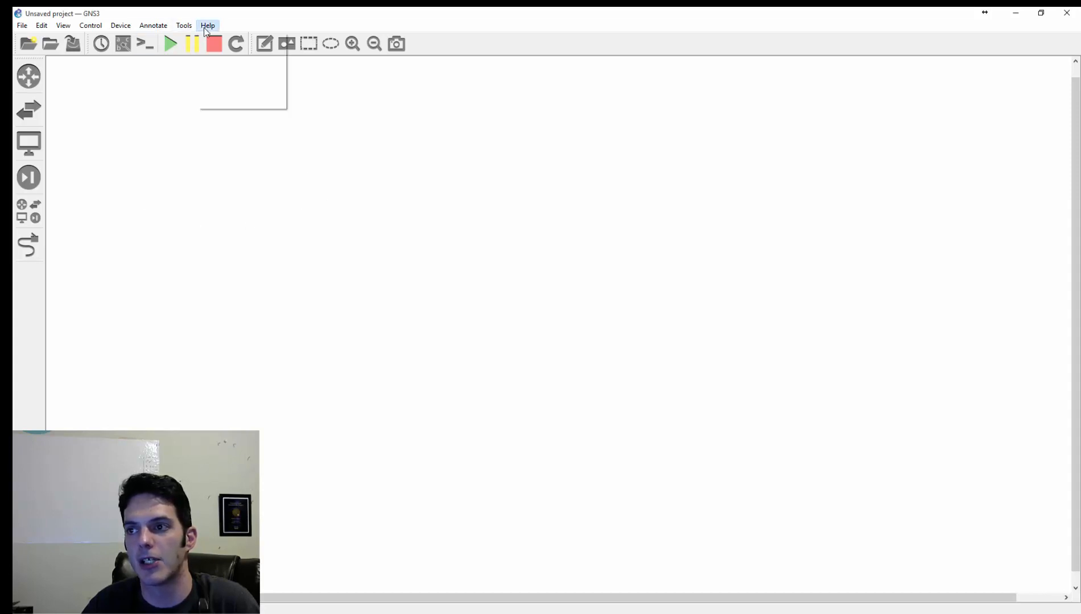
{"action": "left_click", "coordinate": [268, 103]}
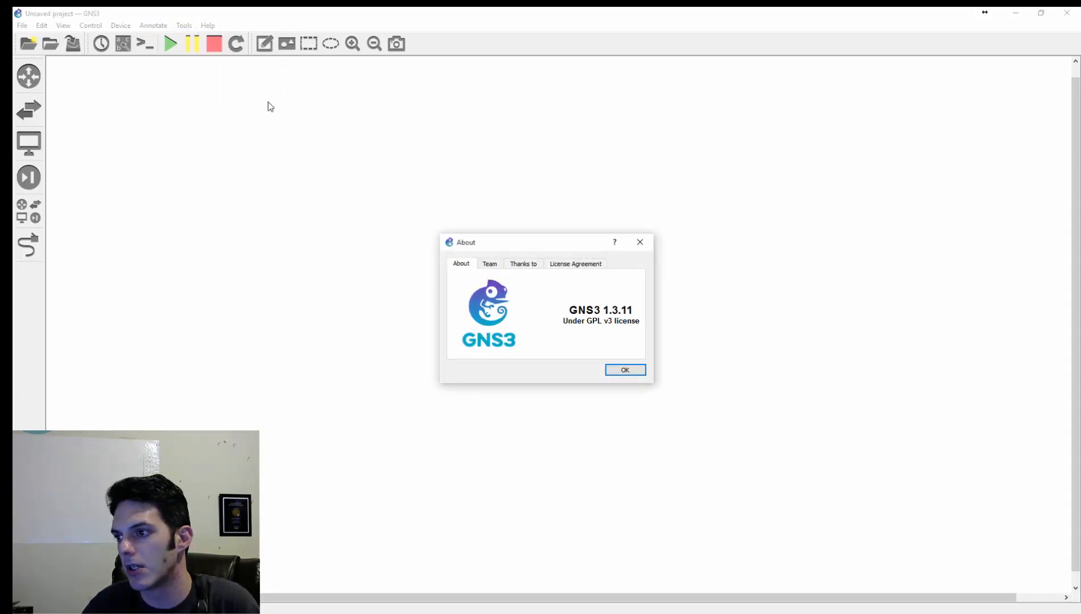
{"action": "left_click", "coordinate": [640, 242]}
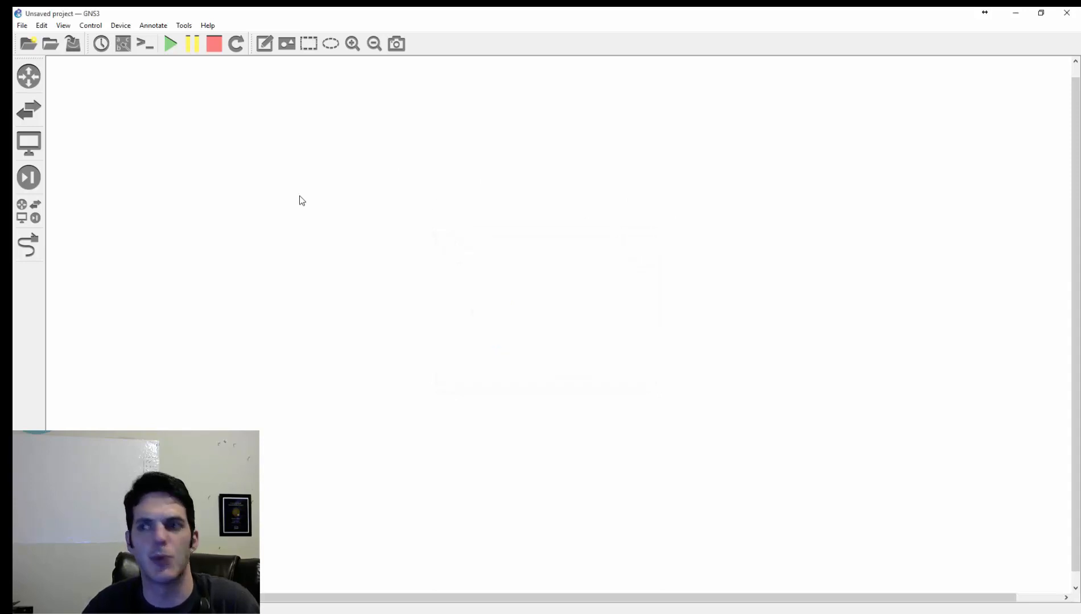
- Delete all existing QEMU VM templates from the preferences: ASA, ASA9-4, IOS-XR, NXos, vIOS and vIOS-L2
{"action": "left_click", "coordinate": [42, 26]}
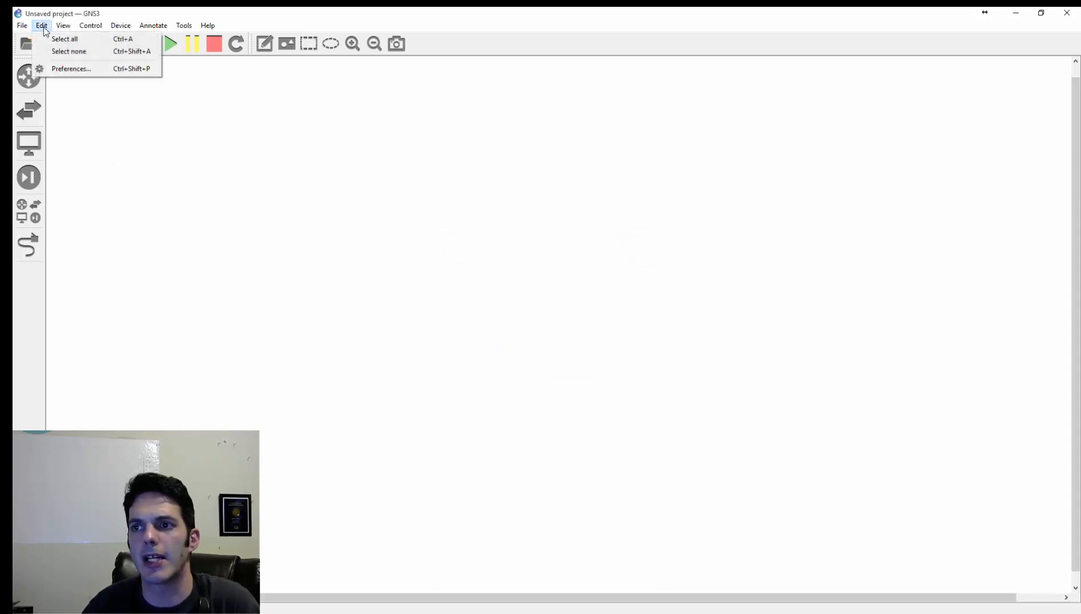
{"action": "left_click", "coordinate": [74, 69]}
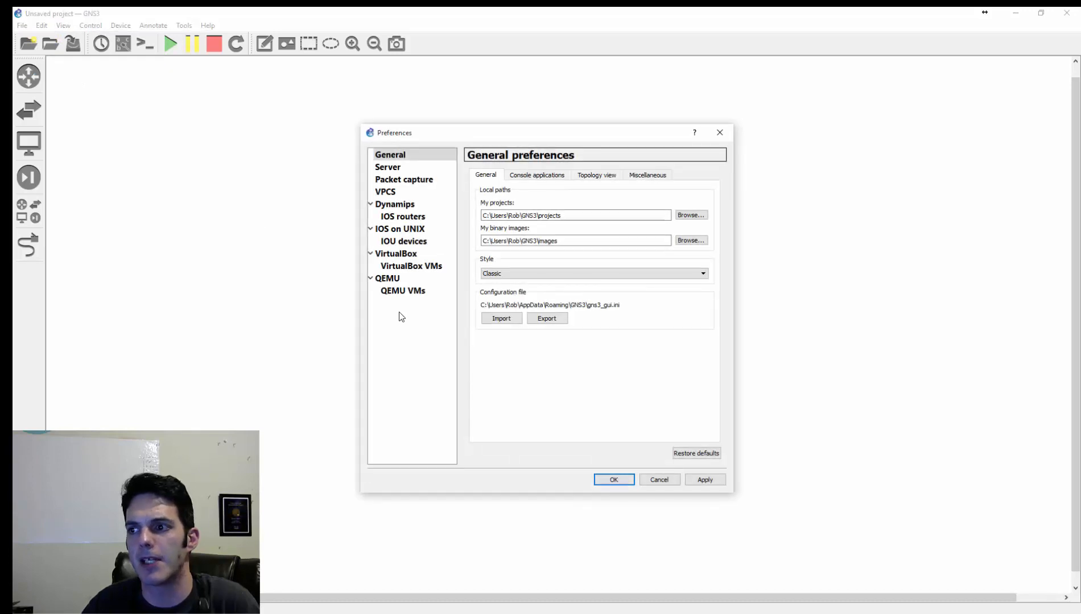
{"action": "left_click", "coordinate": [403, 291]}
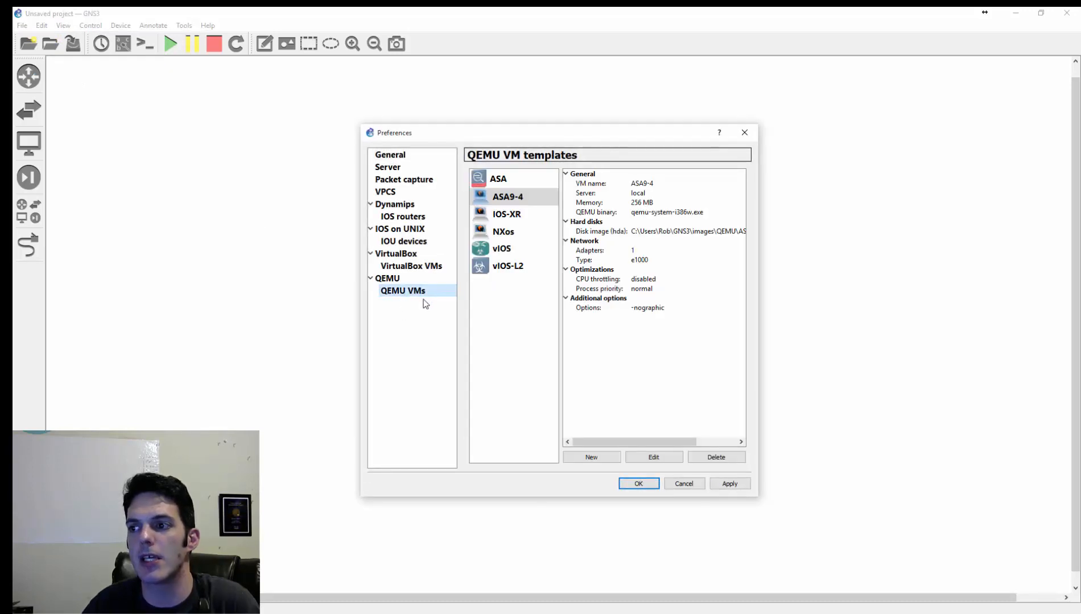
{"action": "left_click_drag", "start_coordinate": [547, 134], "coordinate": [404, 120]}
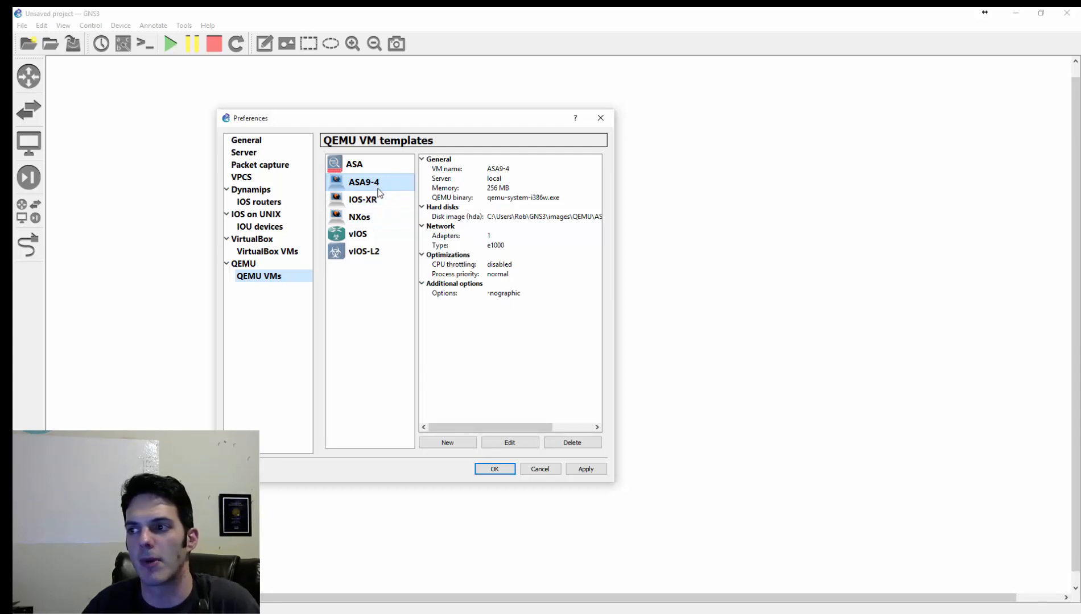
{"action": "left_click", "coordinate": [368, 254]}
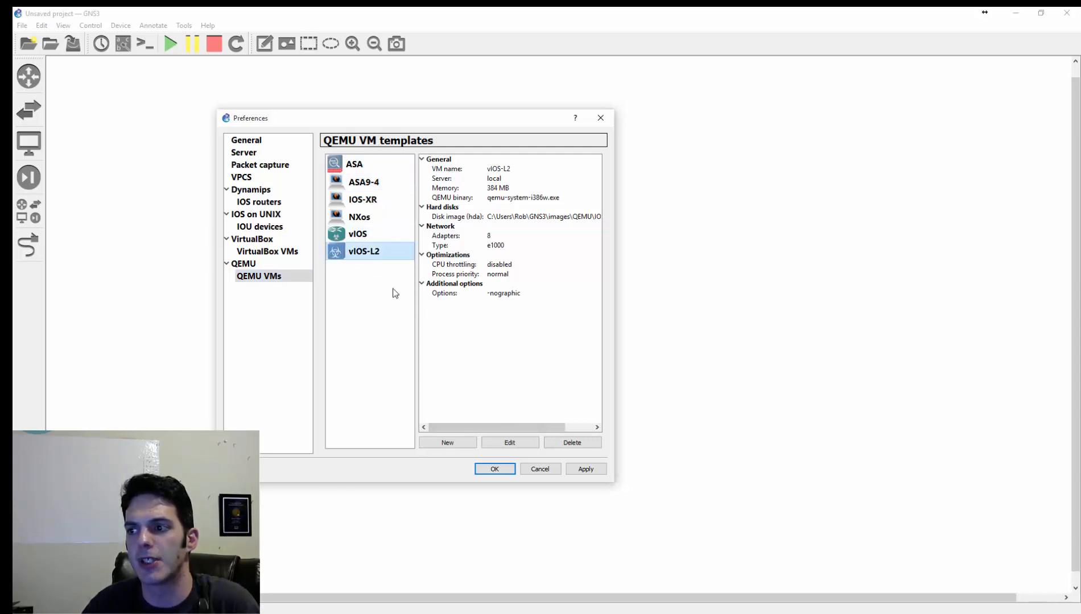
{"action": "left_click", "coordinate": [562, 446]}
{"action": "left_click", "coordinate": [562, 446]}
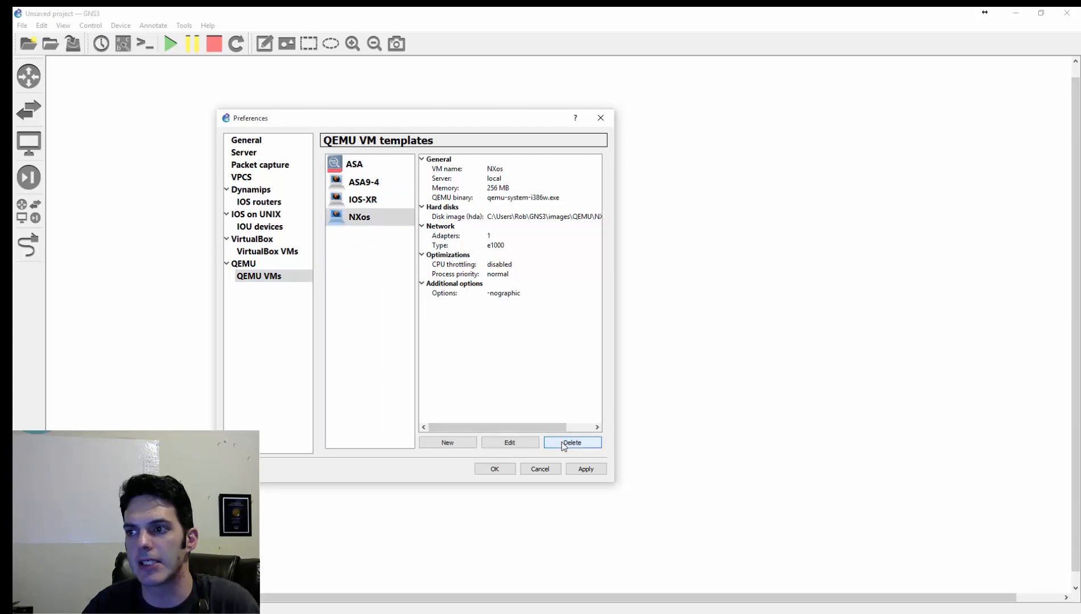
{"action": "left_click", "coordinate": [562, 445]}
{"action": "left_click", "coordinate": [562, 446]}
{"action": "left_click", "coordinate": [562, 446]}
{"action": "left_click", "coordinate": [562, 445]}
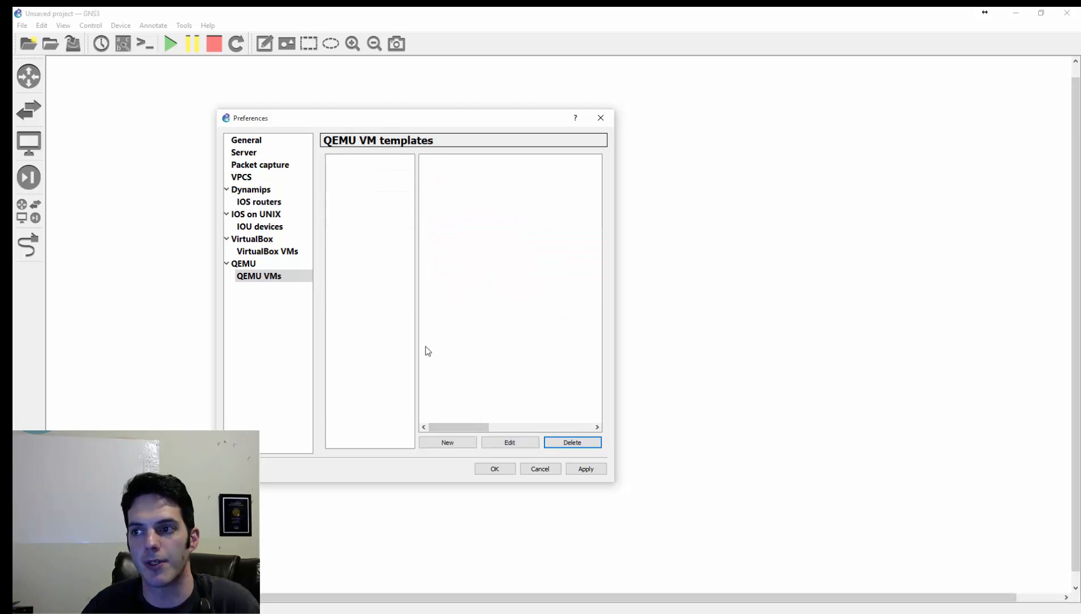
- Start a new QEMU VM template of type IOSv and name it vIOS
{"action": "left_click", "coordinate": [463, 441]}
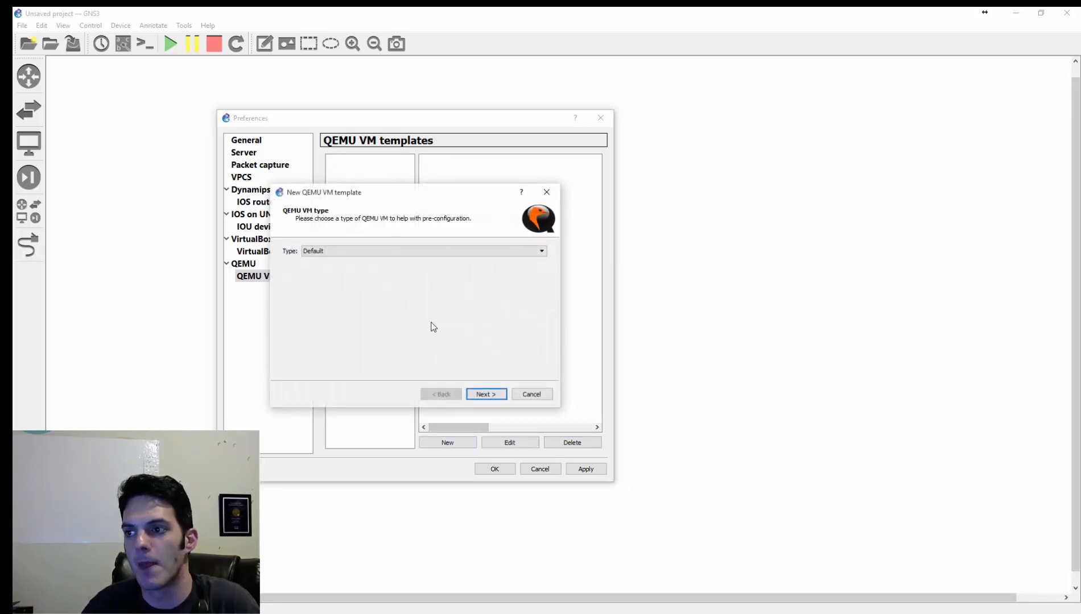
{"action": "left_click", "coordinate": [541, 252]}
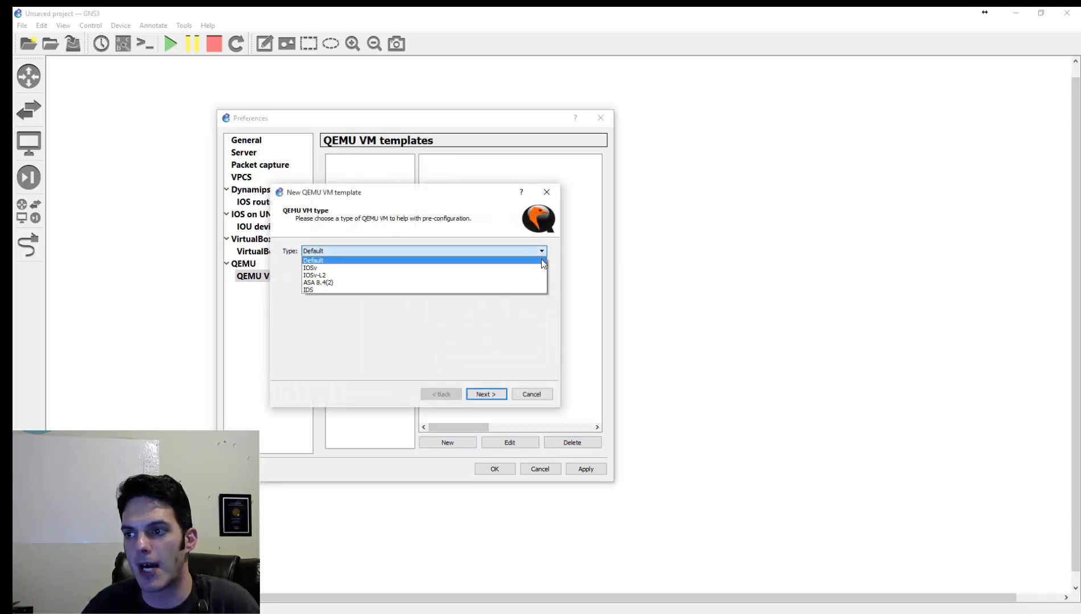
{"action": "left_click", "coordinate": [539, 268]}
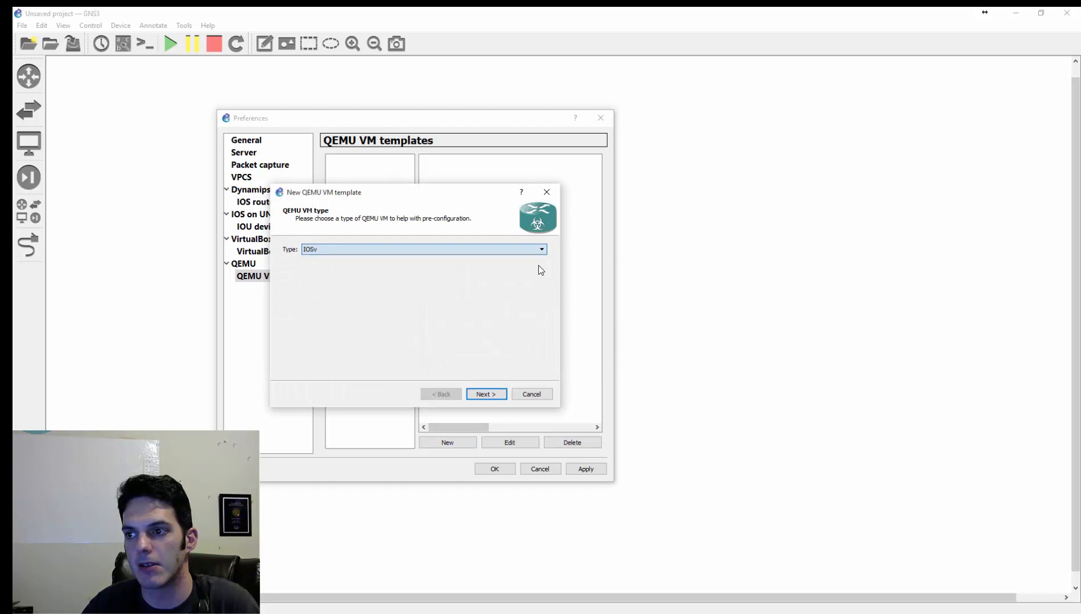
{"action": "left_click", "coordinate": [486, 394]}
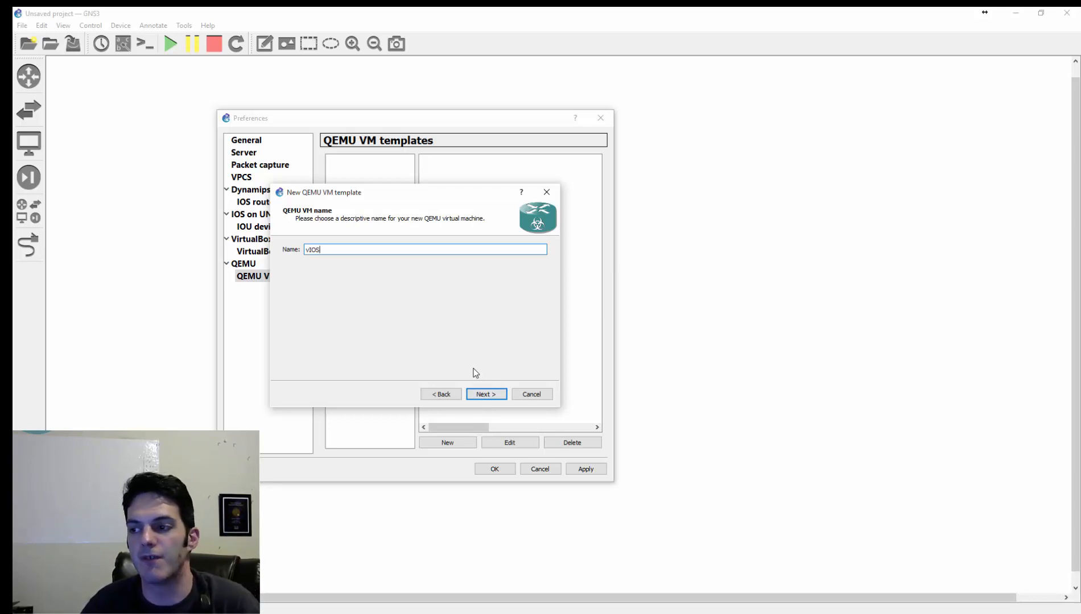
{"action": "left_click", "coordinate": [490, 396]}
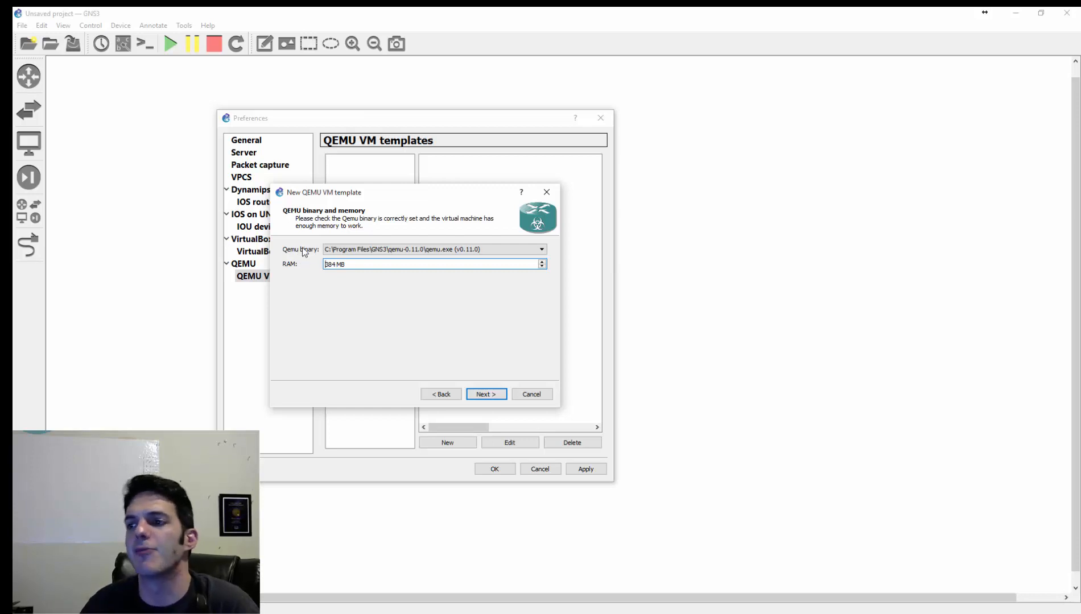
- Set the QEMU binary to qemu-system-i386w.exe (v2.4.0), finish the vIOS template with its IOSv disk image and save the preferences
{"action": "left_click", "coordinate": [458, 250]}
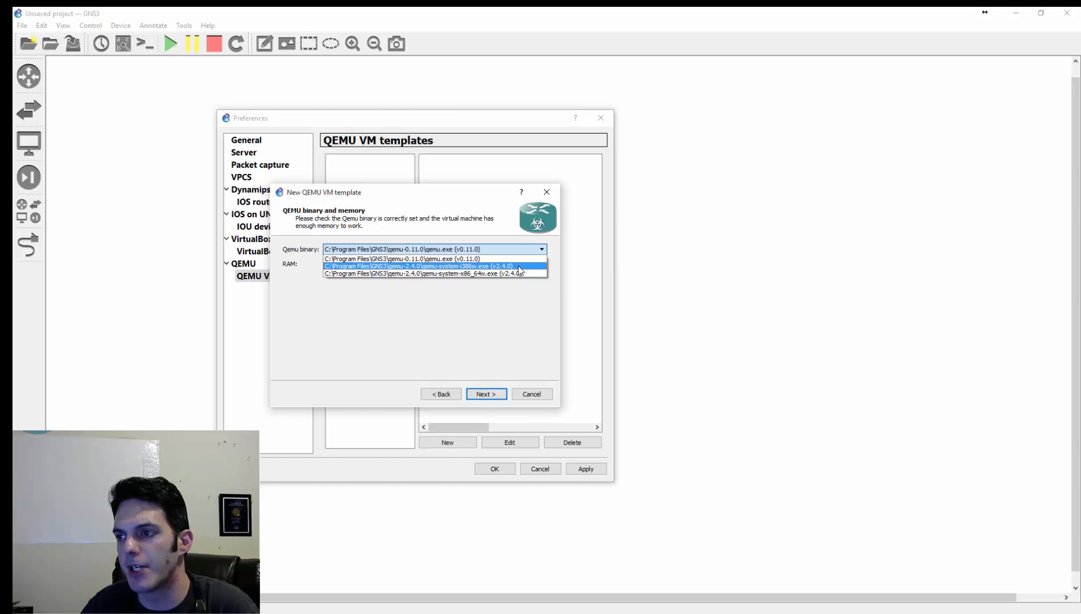
{"action": "left_click", "coordinate": [519, 267]}
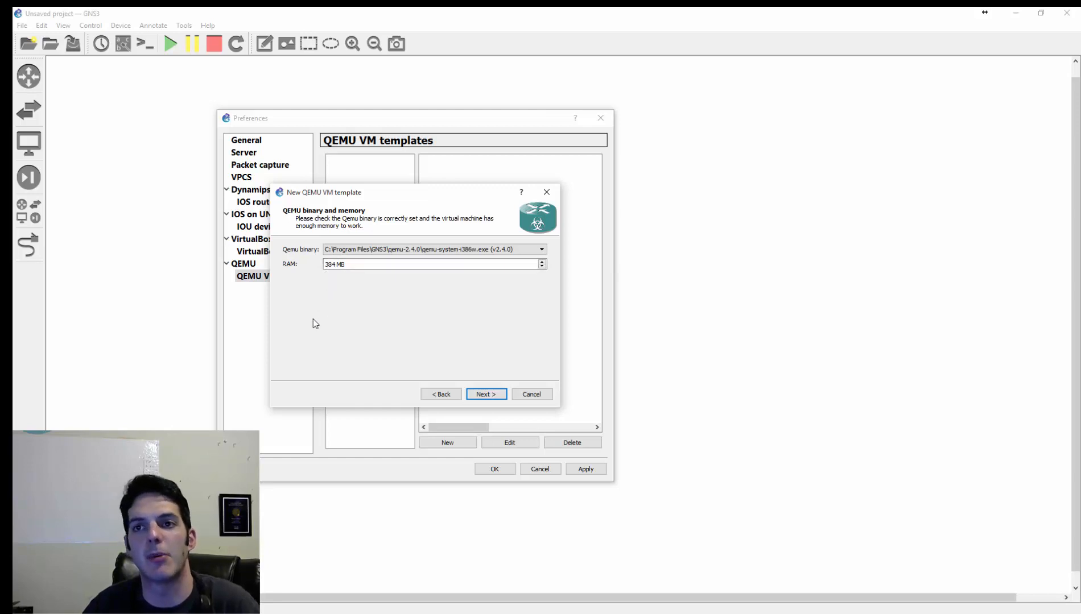
{"action": "left_click", "coordinate": [495, 398]}
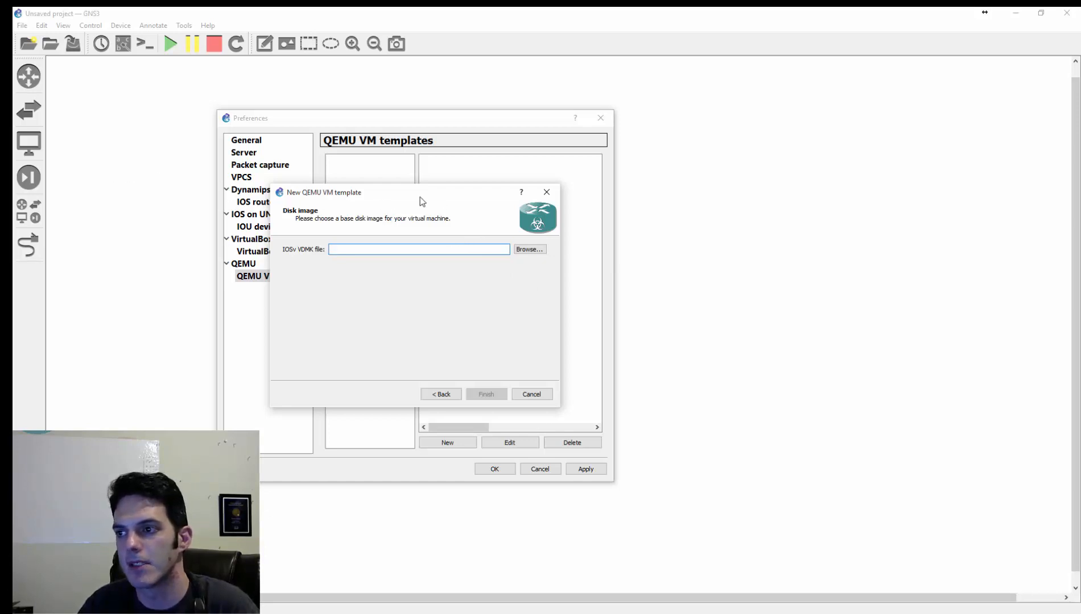
{"action": "left_click_drag", "start_coordinate": [420, 197], "coordinate": [0, 193]}
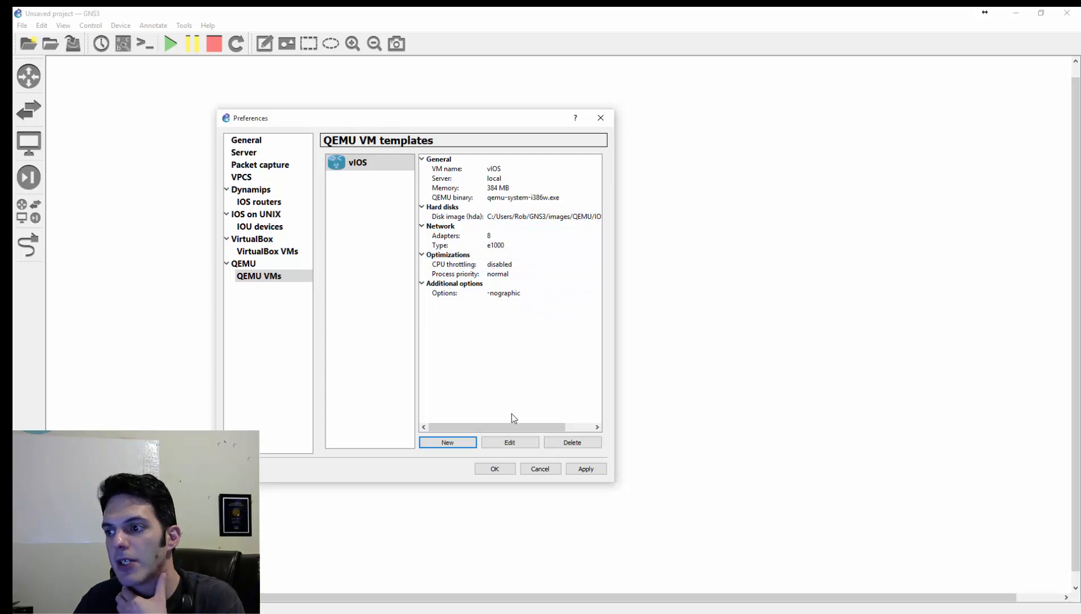
{"action": "left_click", "coordinate": [585, 469]}
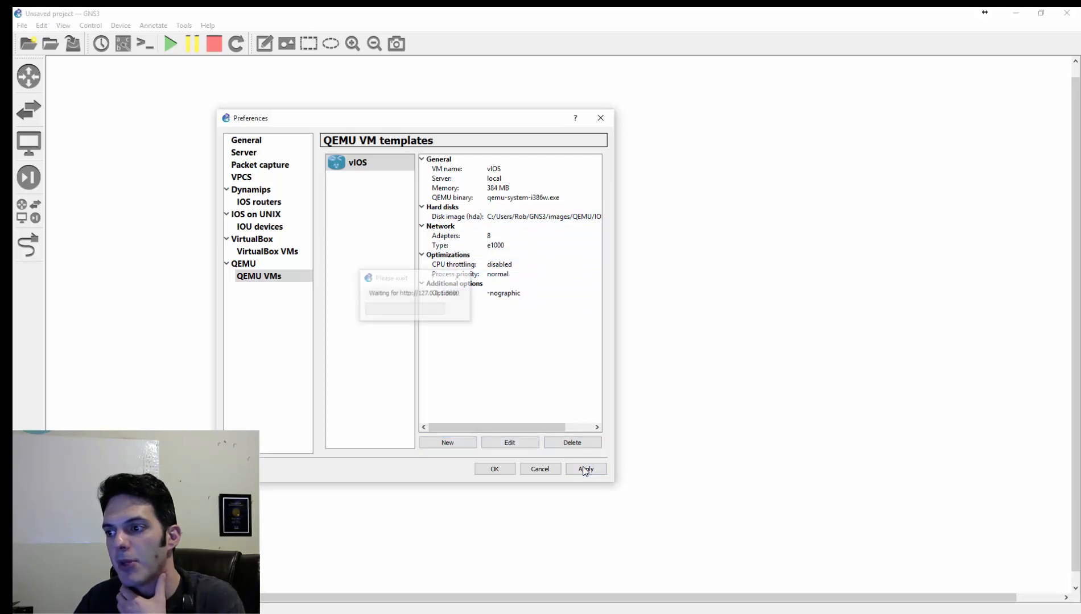
{"action": "left_click", "coordinate": [487, 470]}
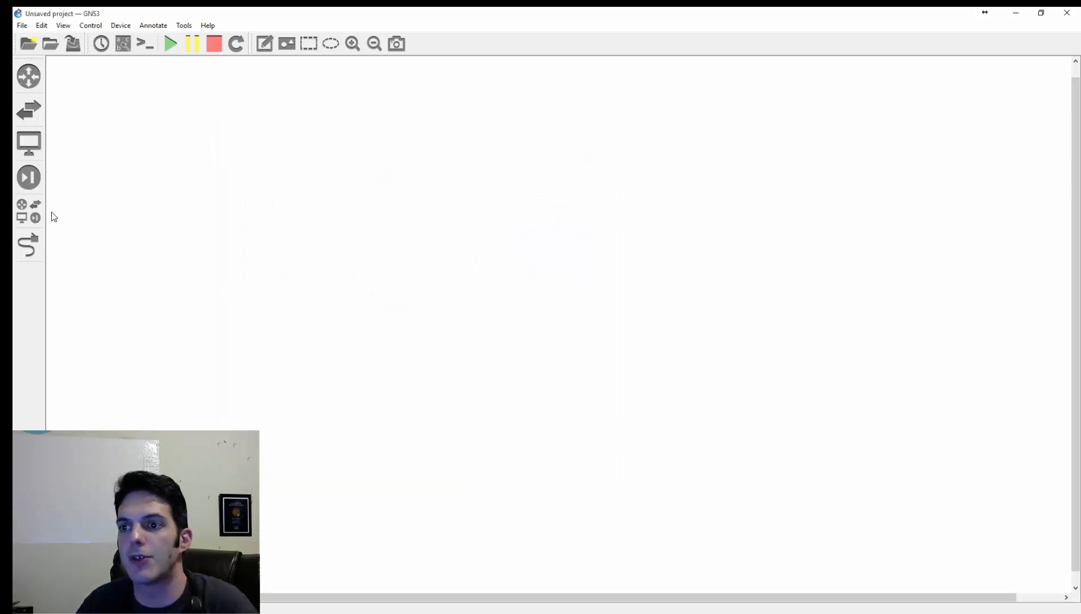
- Place four vIOS routers on the canvas in two rows of two, and shift the lower pair to the right
{"action": "left_click", "coordinate": [29, 211]}
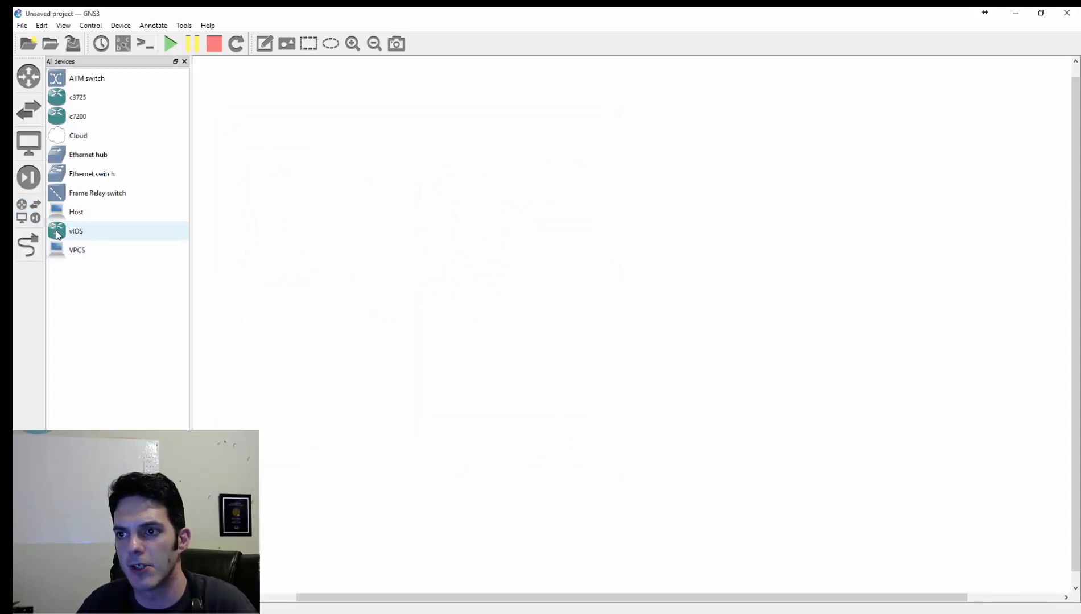
{"action": "left_click_drag", "start_coordinate": [56, 234], "coordinate": [347, 235]}
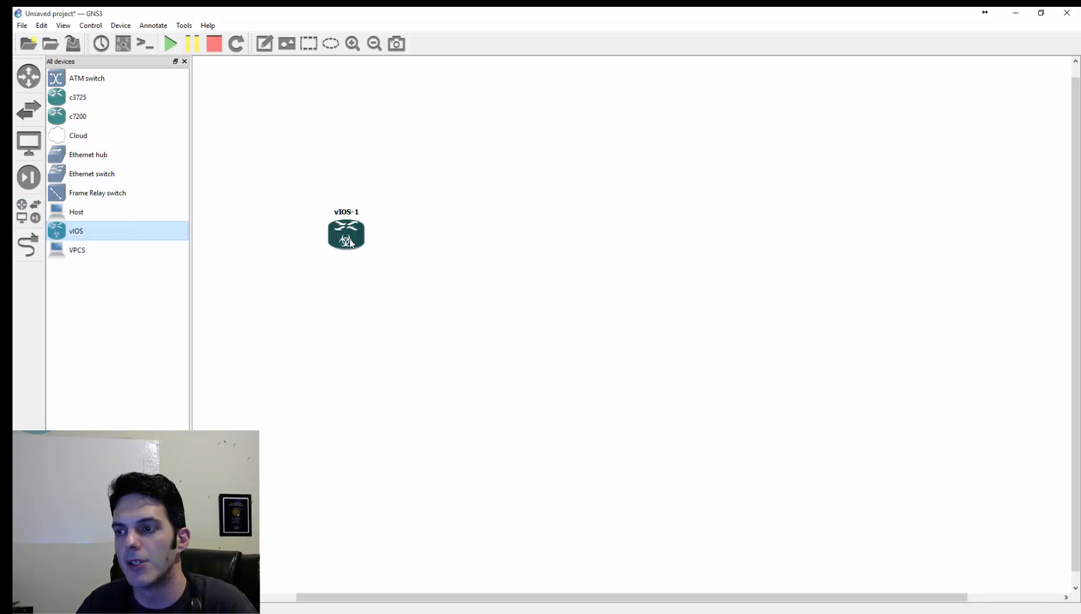
{"action": "left_click_drag", "start_coordinate": [68, 233], "coordinate": [246, 346]}
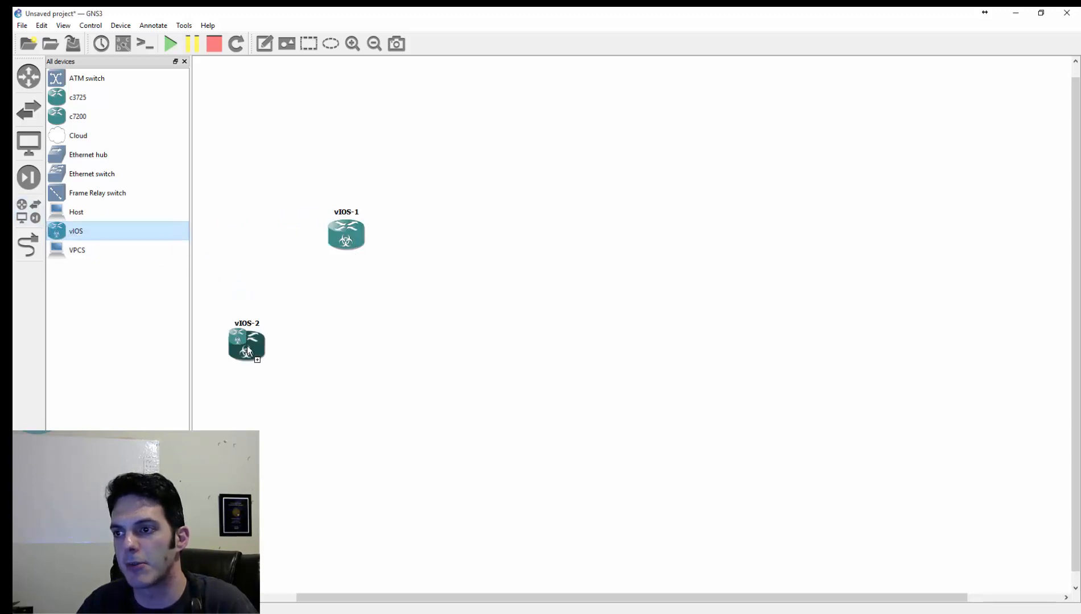
{"action": "left_click_drag", "start_coordinate": [127, 225], "coordinate": [436, 352]}
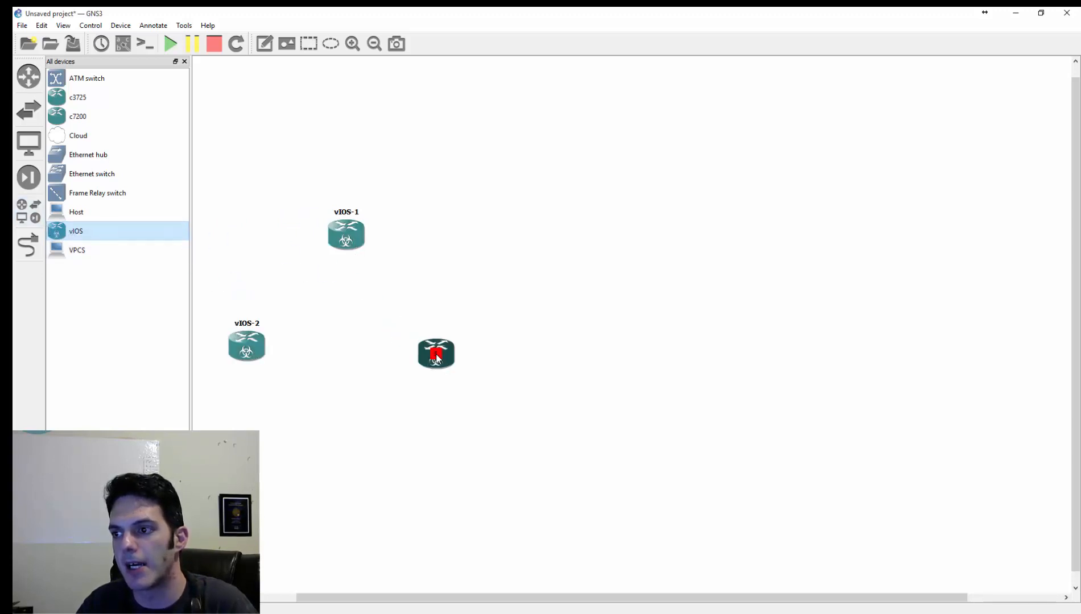
{"action": "left_click_drag", "start_coordinate": [114, 232], "coordinate": [490, 243]}
{"action": "left_click_drag", "start_coordinate": [209, 284], "coordinate": [519, 420]}
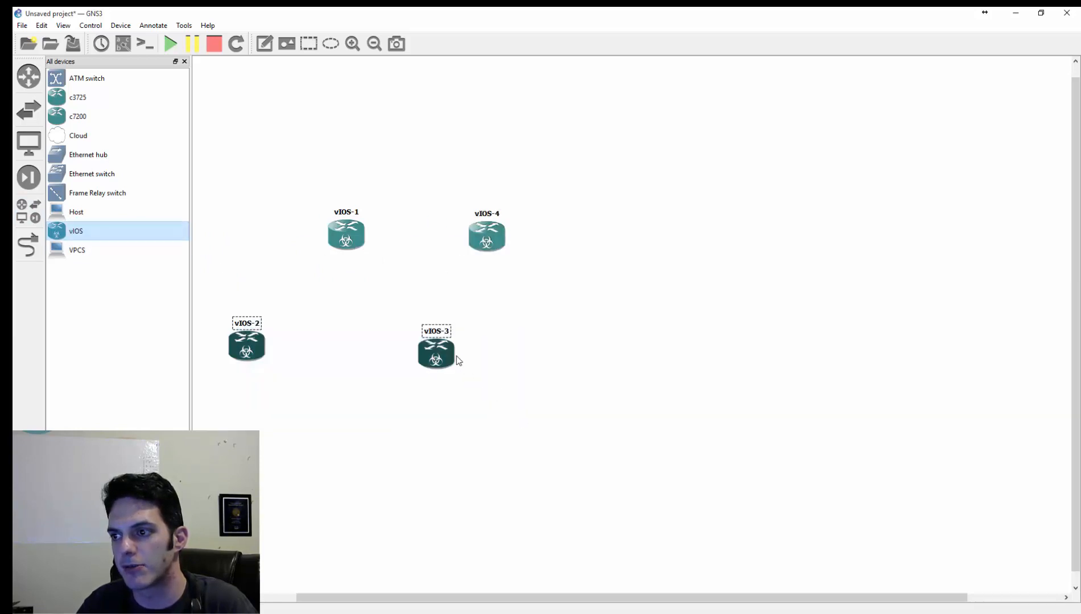
{"action": "left_click_drag", "start_coordinate": [438, 357], "coordinate": [514, 377]}
- Check the network adapter settings of all four vIOS routers as a group, and hide the device list
{"action": "left_click_drag", "start_coordinate": [240, 160], "coordinate": [595, 438]}
{"action": "right_click", "coordinate": [518, 382]}
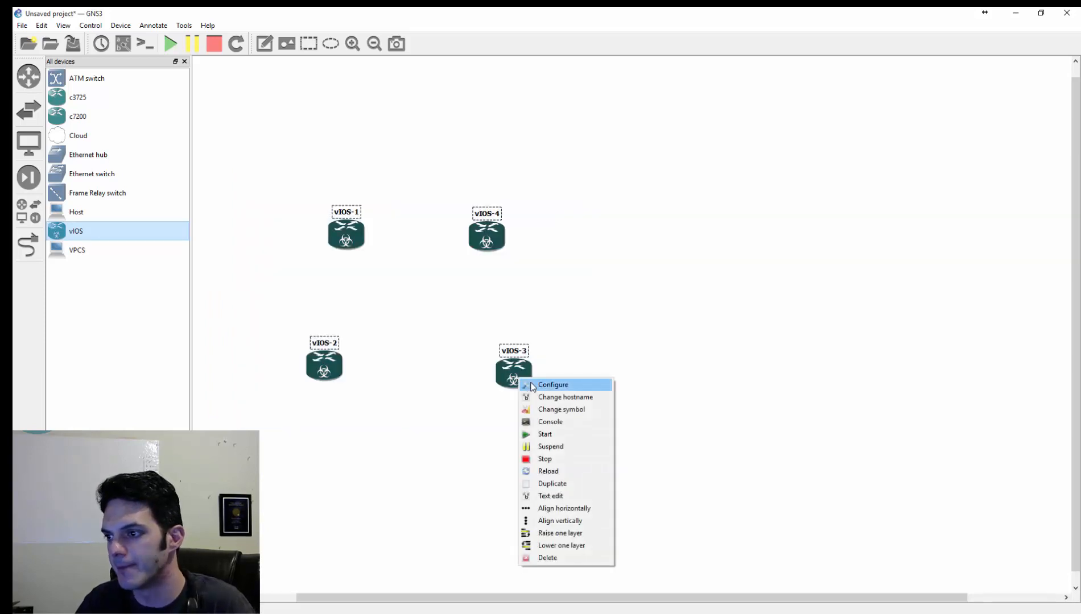
{"action": "left_click", "coordinate": [532, 384]}
{"action": "left_click", "coordinate": [410, 201]}
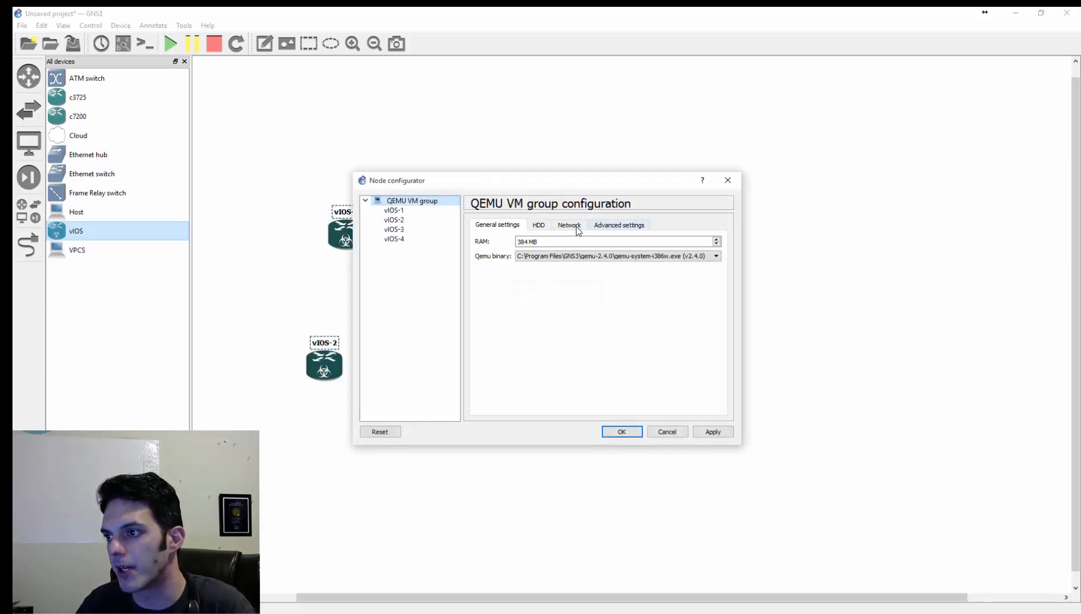
{"action": "left_click", "coordinate": [571, 224]}
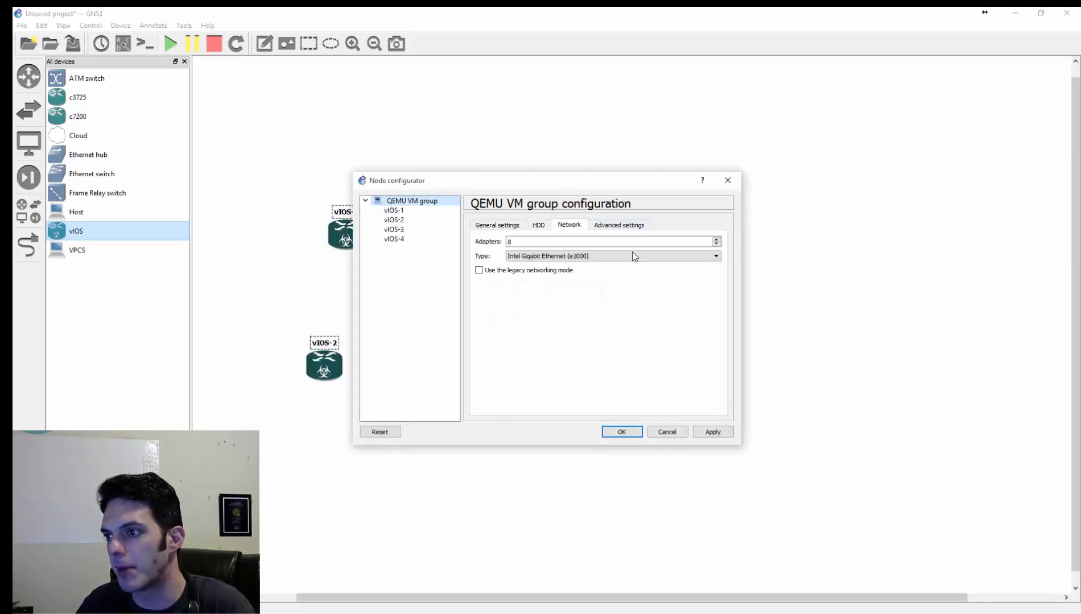
{"action": "left_click", "coordinate": [621, 432]}
{"action": "left_click", "coordinate": [265, 124]}
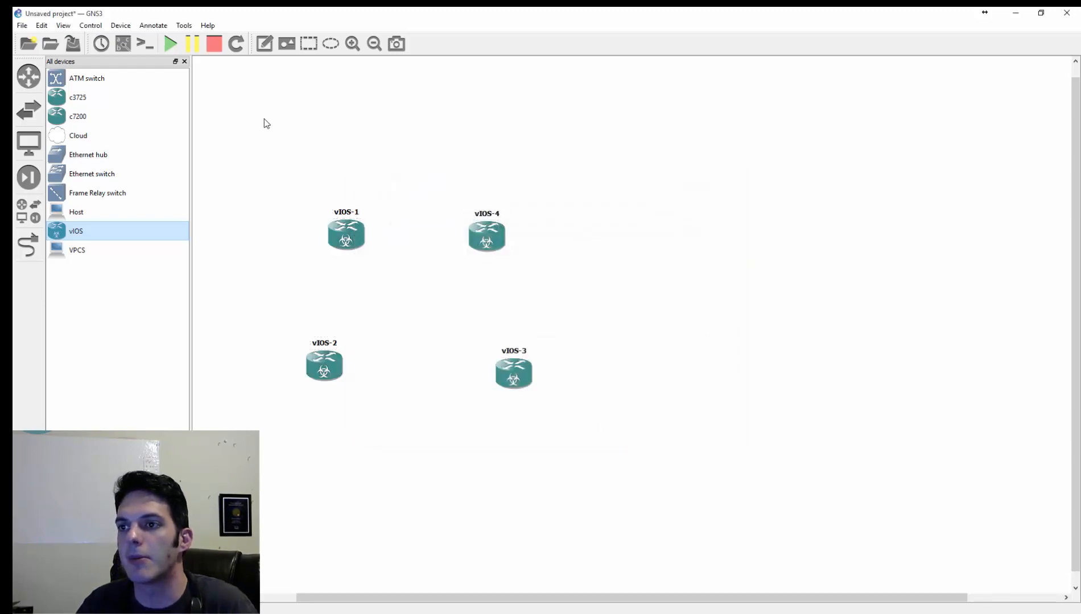
{"action": "left_click", "coordinate": [184, 61]}
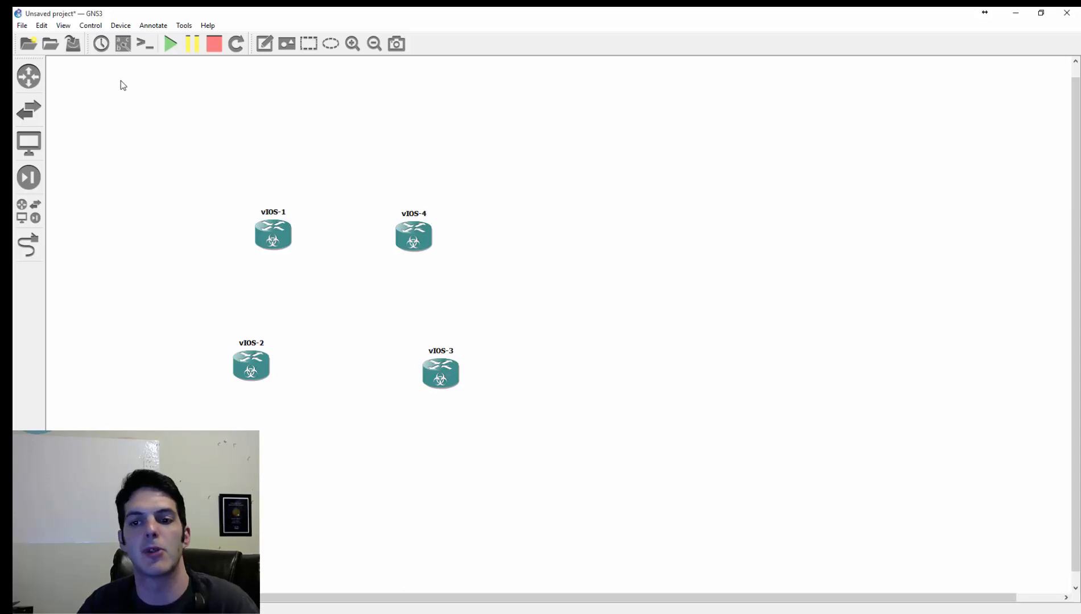
- Start a new QEMU VM template of type IOSv-L2 and name it vIOS-L2
{"action": "left_click", "coordinate": [42, 25]}
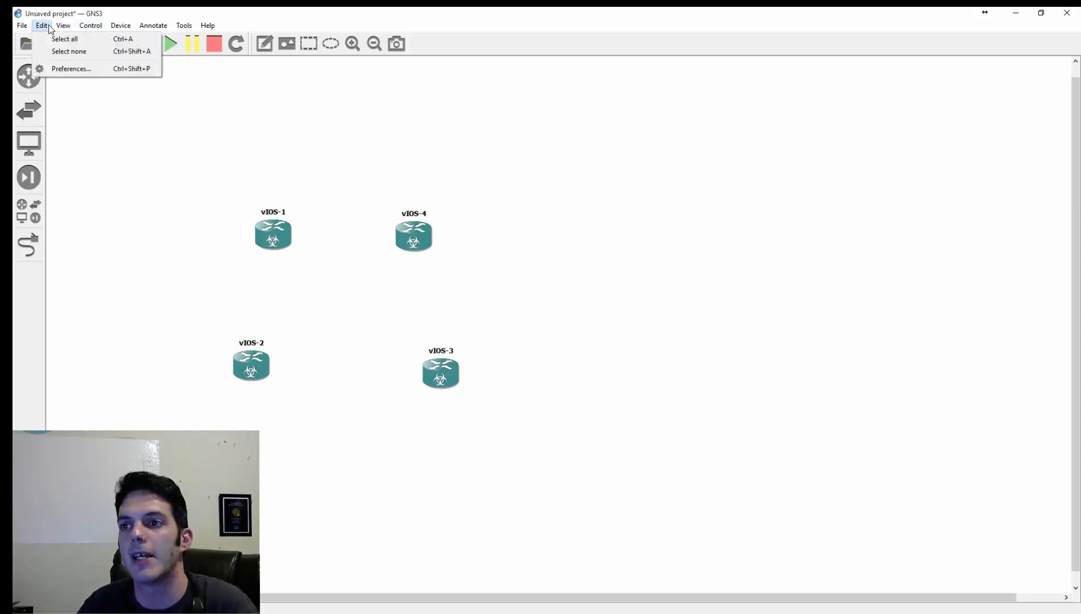
{"action": "left_click", "coordinate": [64, 75]}
{"action": "left_click", "coordinate": [404, 292]}
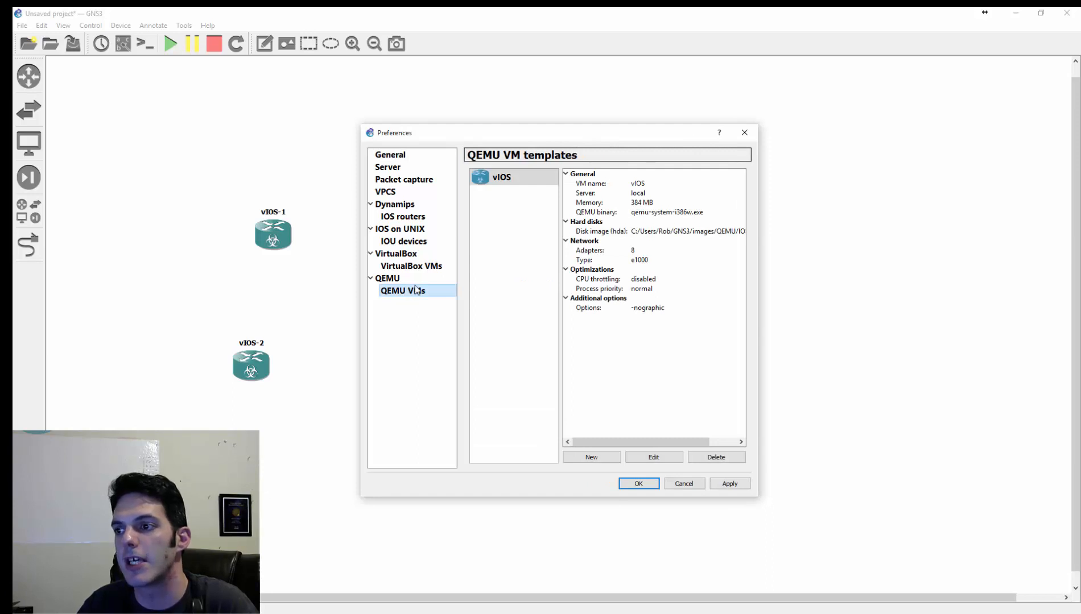
{"action": "left_click", "coordinate": [591, 458]}
{"action": "left_click", "coordinate": [685, 266]}
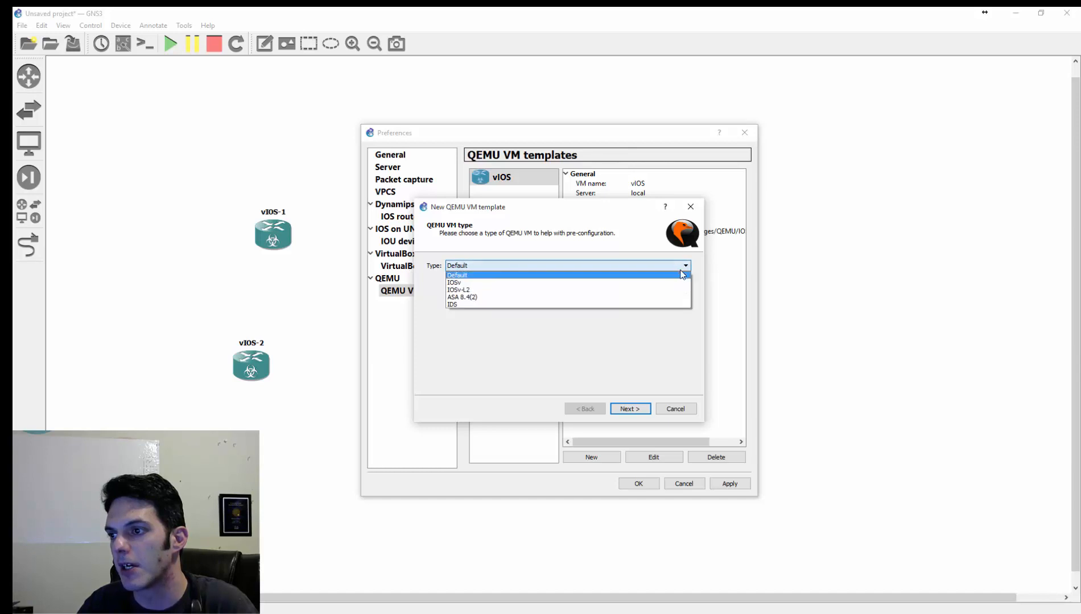
{"action": "left_click", "coordinate": [672, 292]}
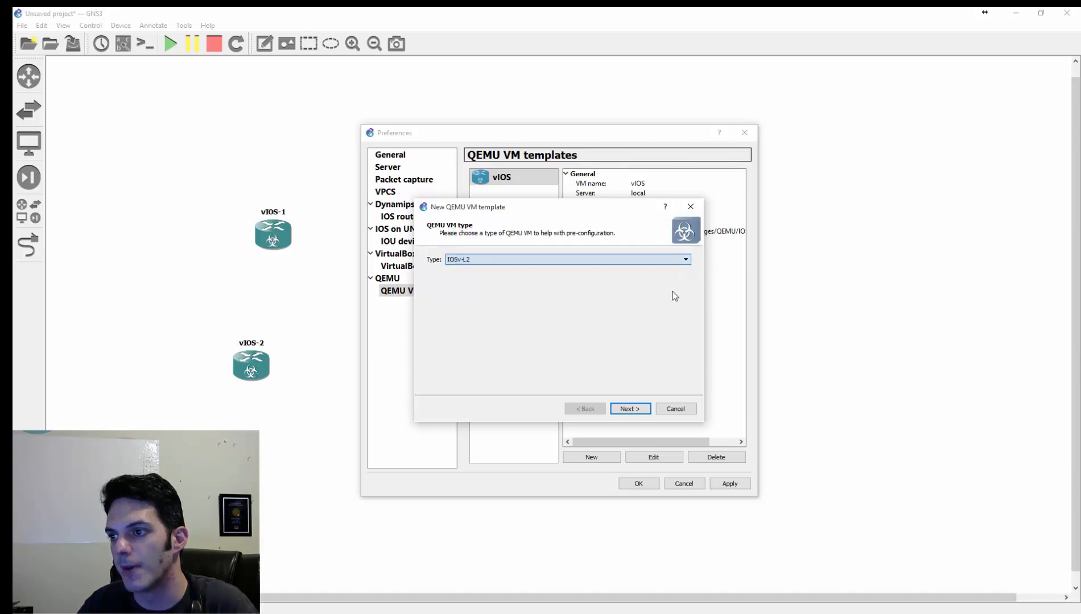
{"action": "left_click", "coordinate": [631, 409]}
{"action": "left_click", "coordinate": [630, 409]}
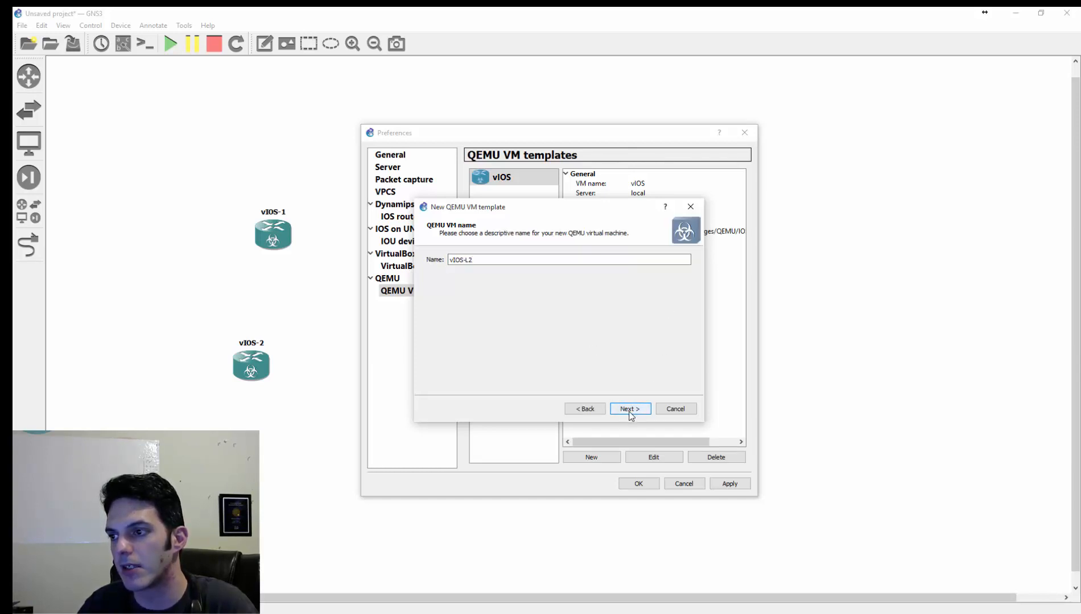
- Set the QEMU binary to qemu-system-i386w.exe (v2.4.0), finish the vIOS-L2 template with its disk image and save the preferences
{"action": "left_click", "coordinate": [668, 260]}
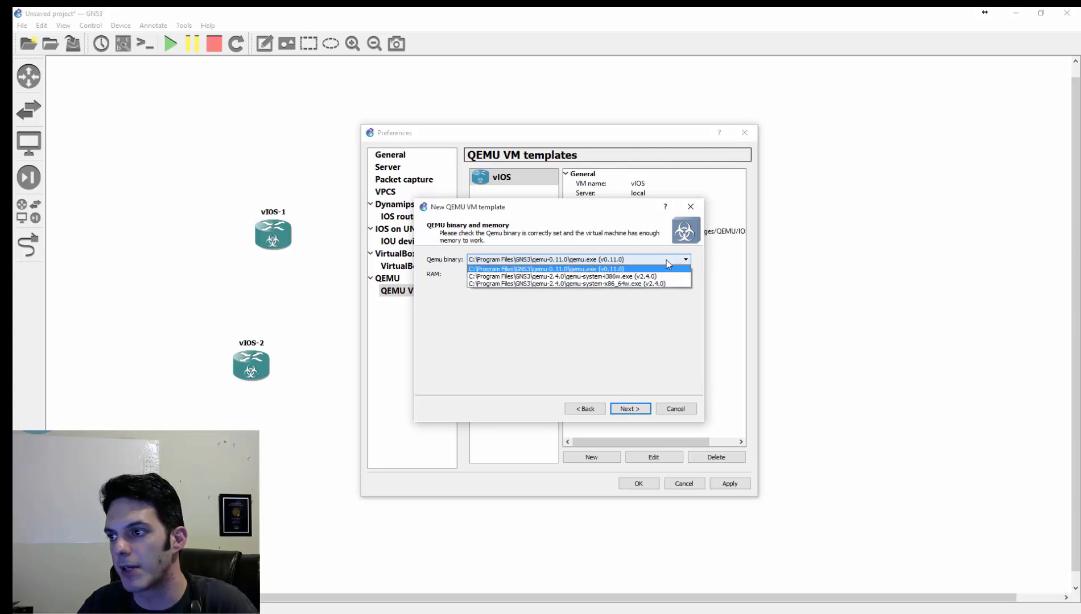
{"action": "left_click", "coordinate": [654, 277]}
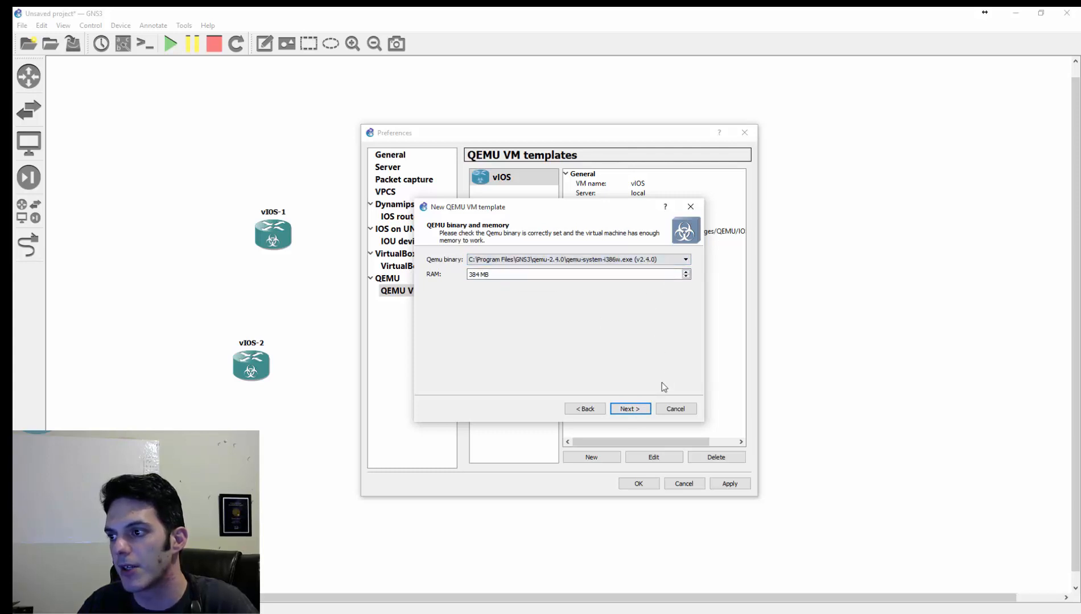
{"action": "left_click", "coordinate": [630, 409]}
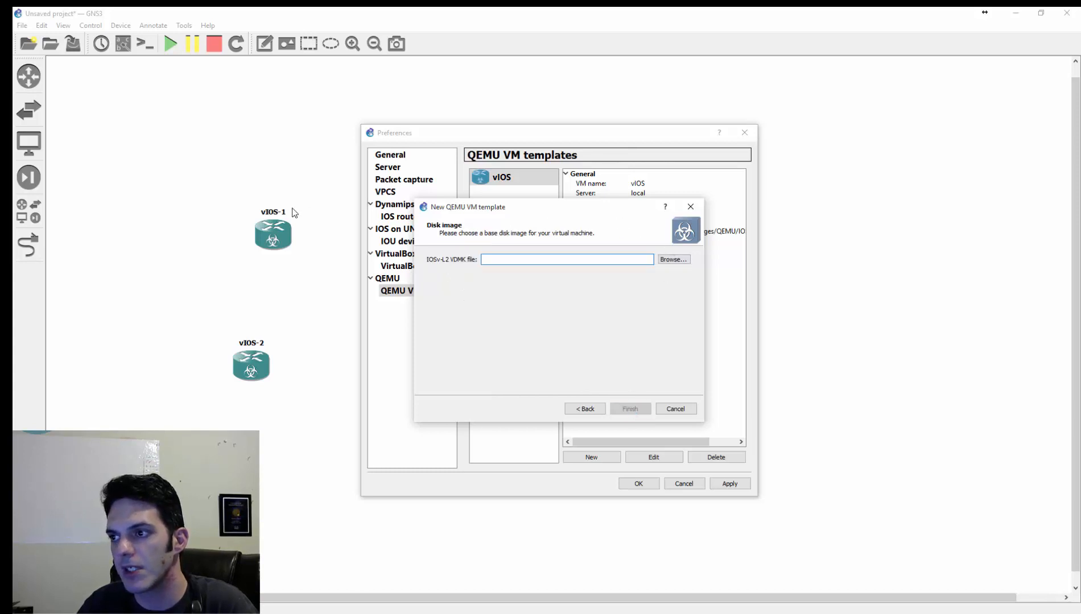
{"action": "left_click_drag", "start_coordinate": [509, 209], "coordinate": [0, 178]}
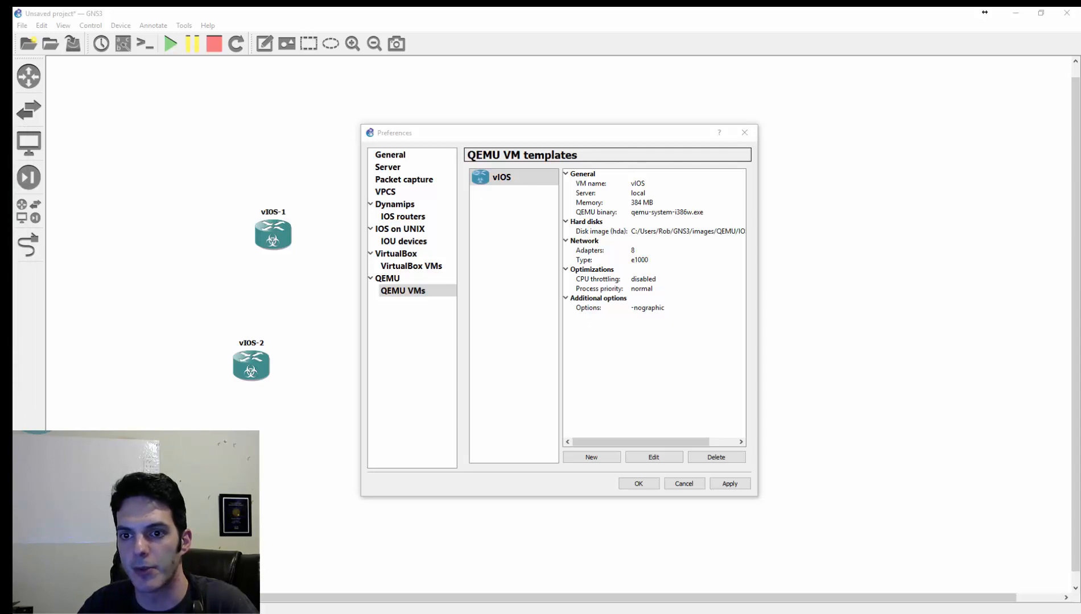
{"action": "left_click", "coordinate": [723, 482]}
{"action": "left_click", "coordinate": [638, 484]}
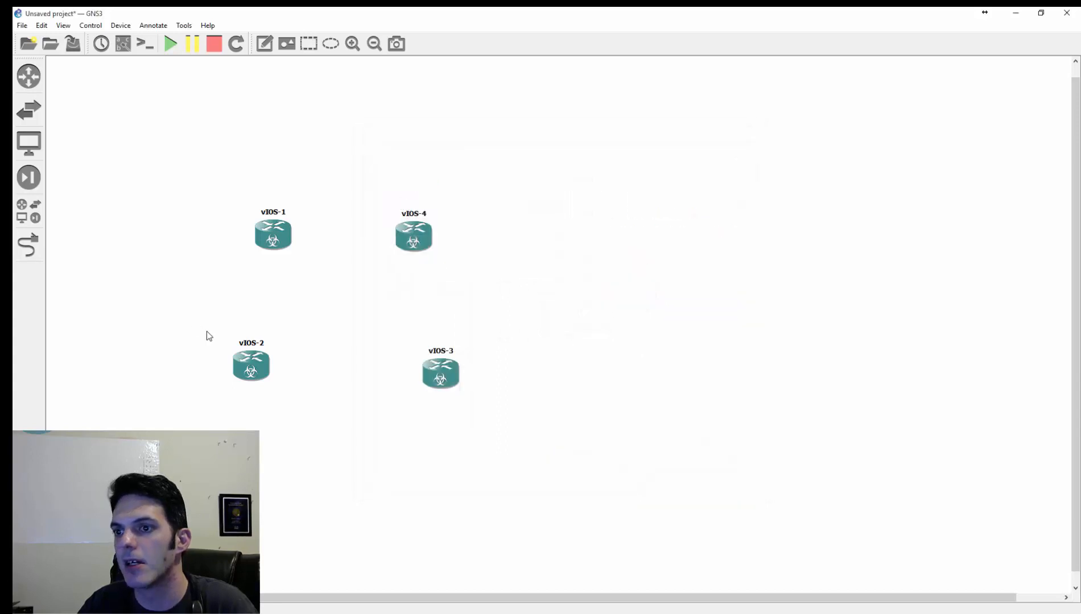
- Spread the four routers apart by moving vIOS-1 and vIOS-4 up and vIOS-4 and vIOS-3 to the right
{"action": "left_click_drag", "start_coordinate": [208, 188], "coordinate": [483, 275]}
{"action": "left_click_drag", "start_coordinate": [414, 241], "coordinate": [495, 436]}
{"action": "left_click", "coordinate": [487, 194]}
{"action": "left_click_drag", "start_coordinate": [446, 377], "coordinate": [542, 378]}
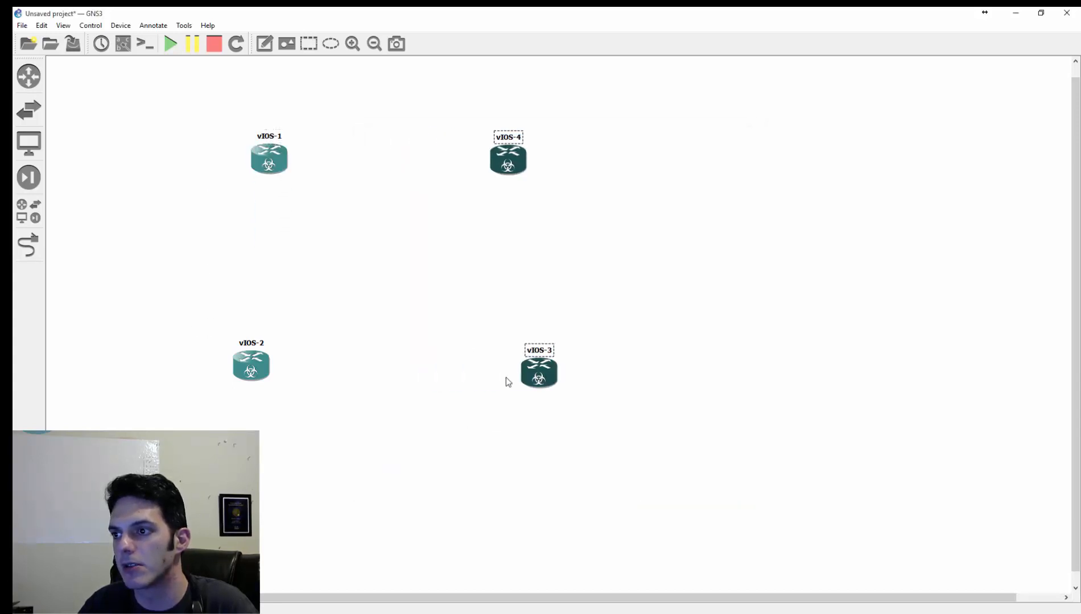
{"action": "left_click", "coordinate": [507, 380]}
- Place two vIOS-L2 switches side by side between the four routers, hide the device list and align the second switch with the first
{"action": "left_click", "coordinate": [29, 214]}
{"action": "left_click_drag", "start_coordinate": [108, 250], "coordinate": [391, 254]}
{"action": "left_click_drag", "start_coordinate": [122, 246], "coordinate": [491, 274]}
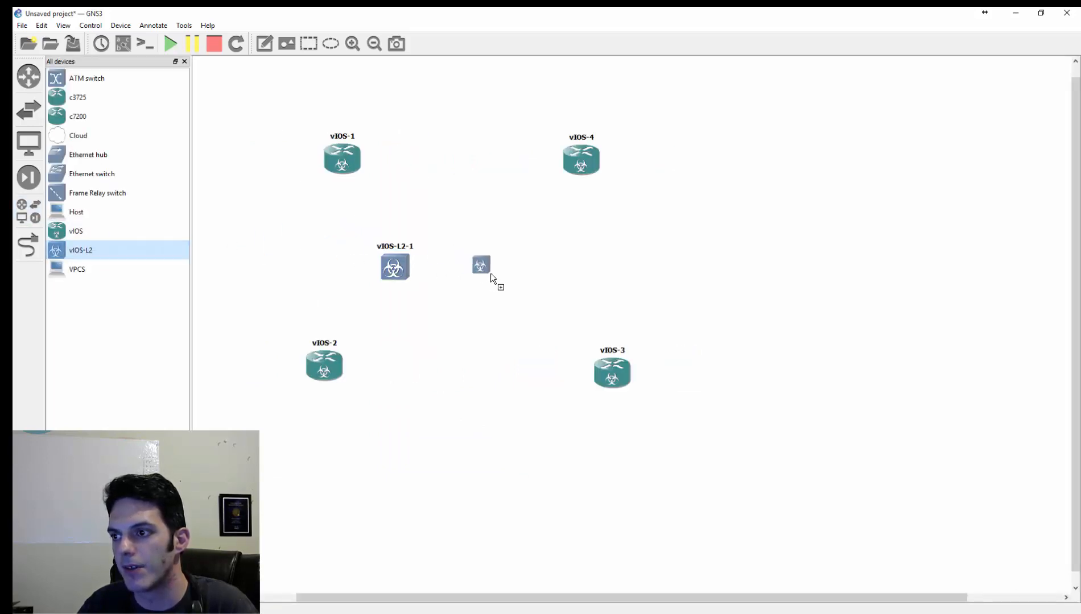
{"action": "left_click", "coordinate": [184, 61]}
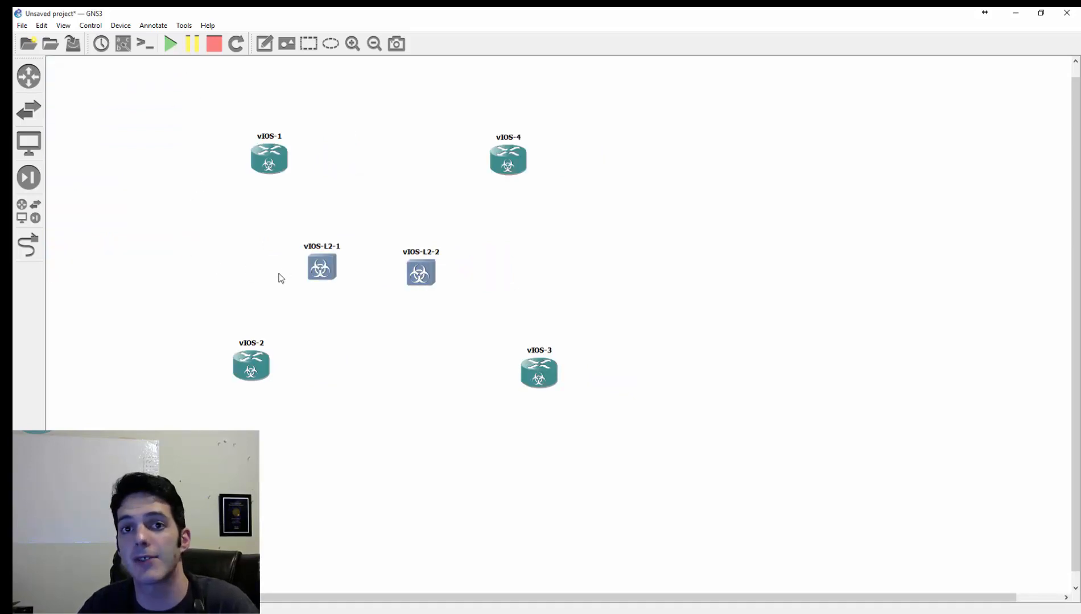
{"action": "left_click_drag", "start_coordinate": [419, 273], "coordinate": [417, 269]}
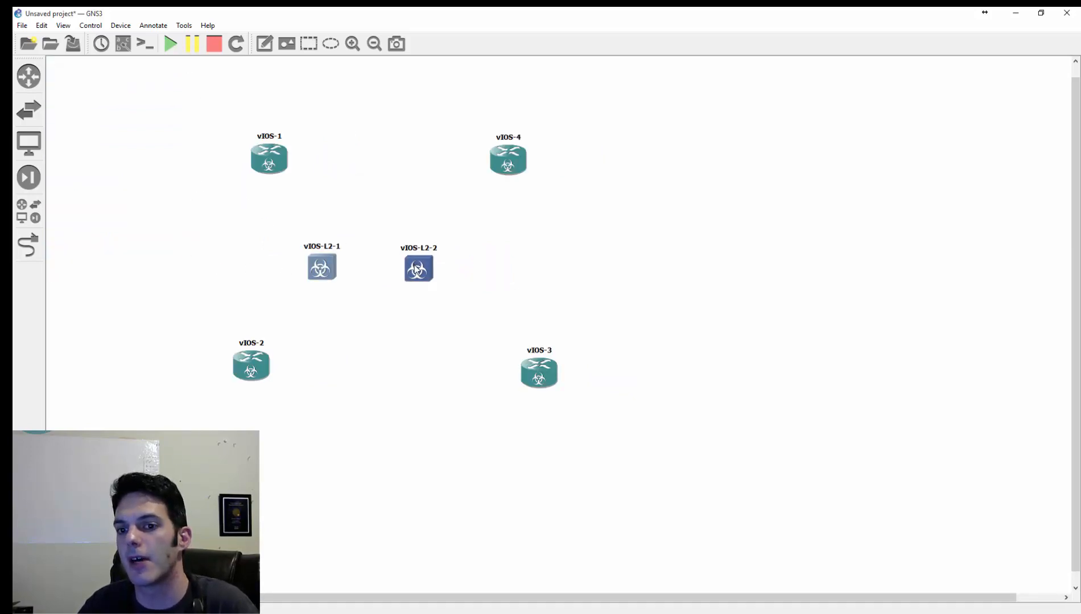
- Check the network adapter settings of both vIOS-L2 switches as a group
{"action": "right_click", "coordinate": [329, 275]}
{"action": "left_click", "coordinate": [516, 288]}
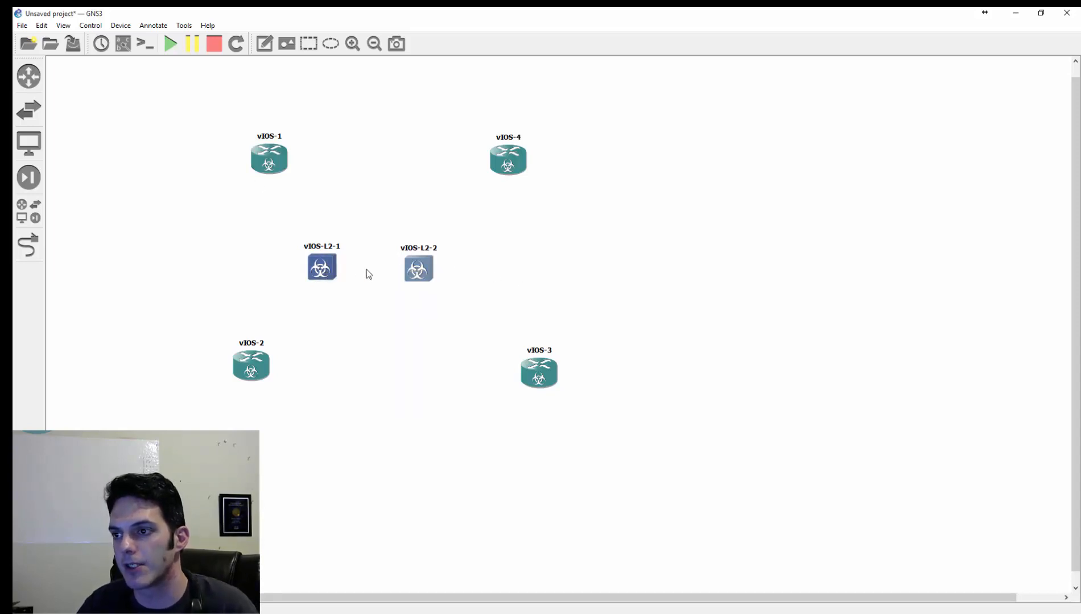
{"action": "right_click", "coordinate": [426, 275]}
{"action": "left_click", "coordinate": [445, 276]}
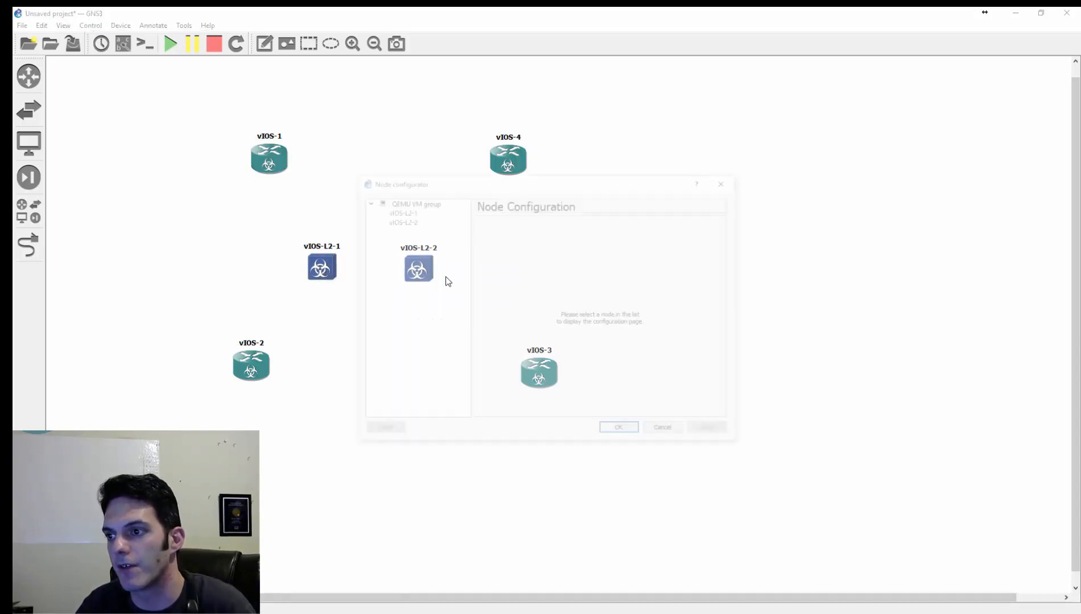
{"action": "left_click", "coordinate": [569, 225]}
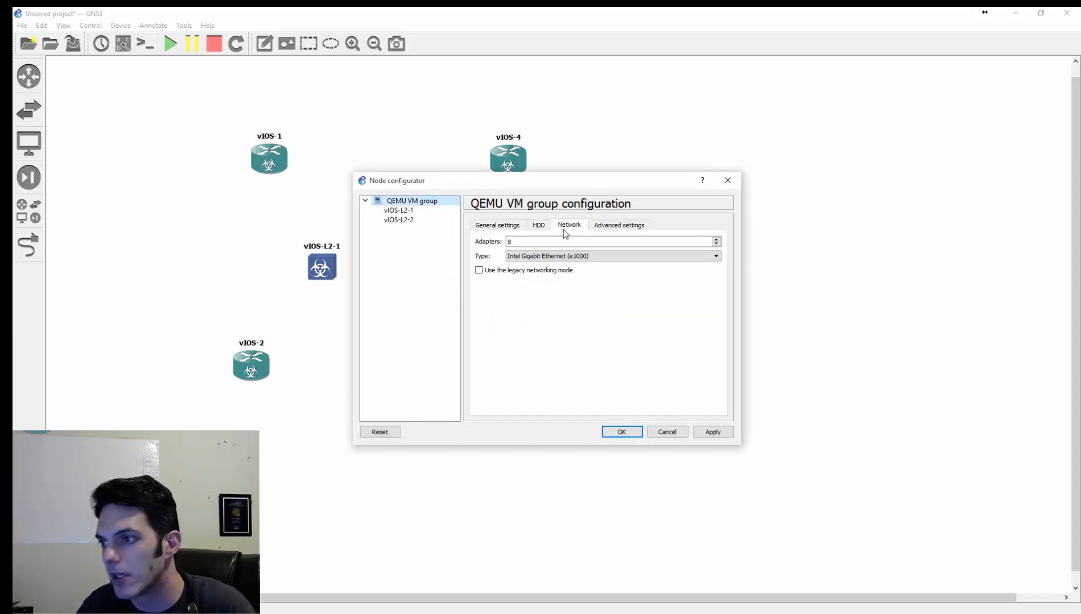
{"action": "left_click", "coordinate": [669, 432]}
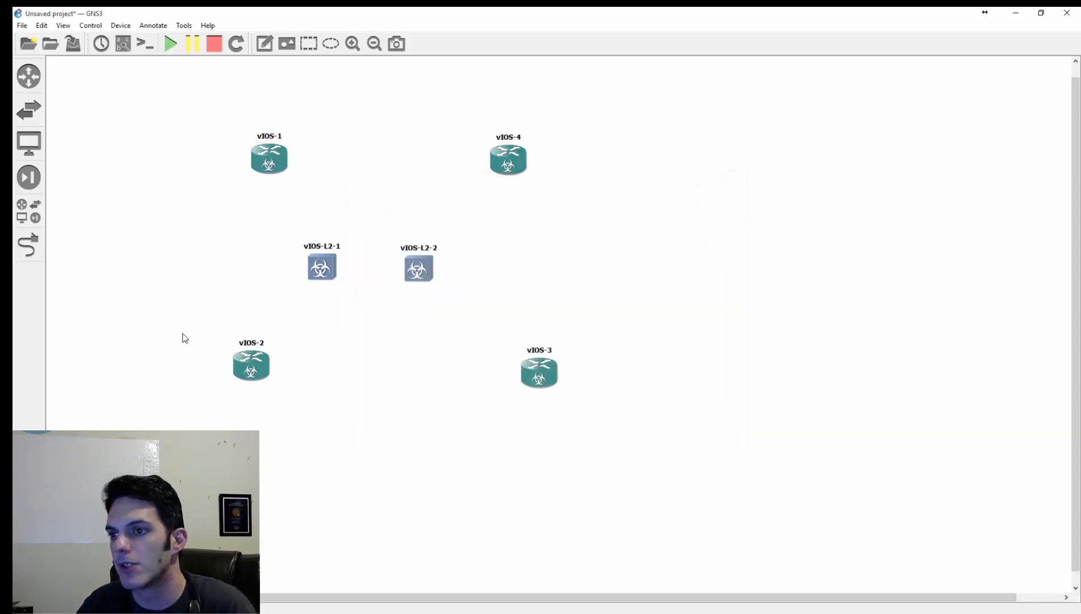
- Link vIOS-1 Ethernet0 to vIOS-L2-1 Ethernet0, and vIOS-1 Ethernet1 to vIOS-L2-2 Ethernet0
{"action": "left_click", "coordinate": [29, 243]}
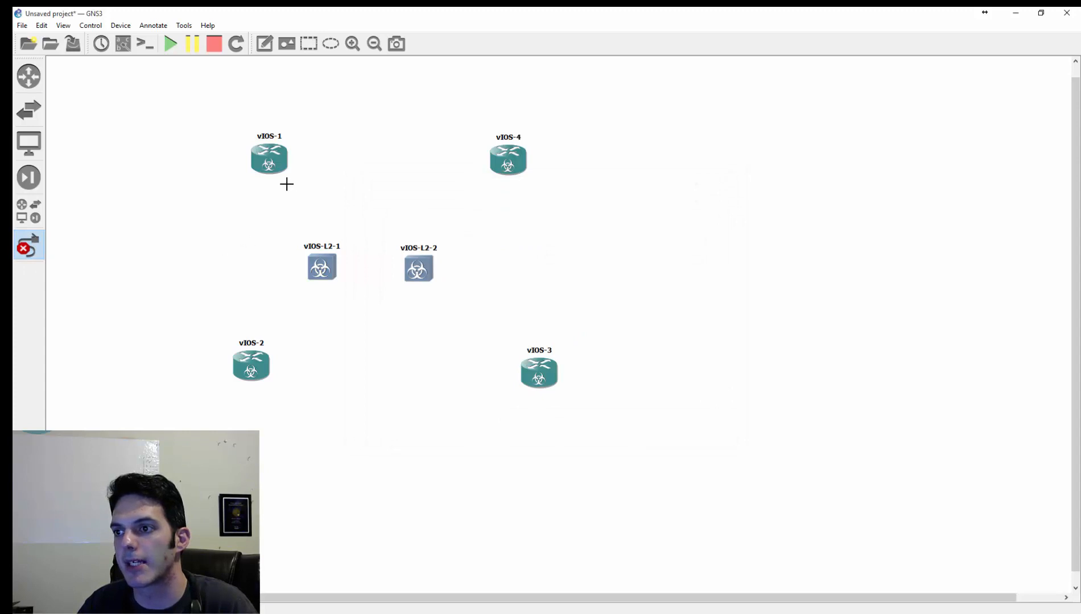
{"action": "left_click", "coordinate": [263, 165]}
{"action": "left_click", "coordinate": [290, 170]}
{"action": "left_click", "coordinate": [330, 276]}
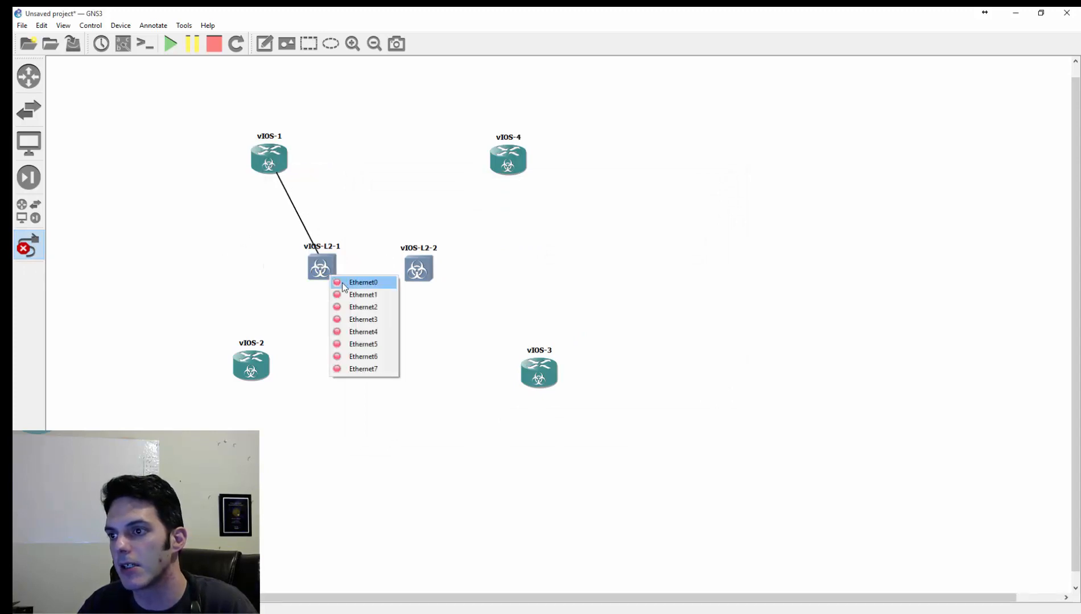
{"action": "left_click", "coordinate": [343, 282]}
{"action": "left_click", "coordinate": [287, 164]}
{"action": "left_click", "coordinate": [341, 180]}
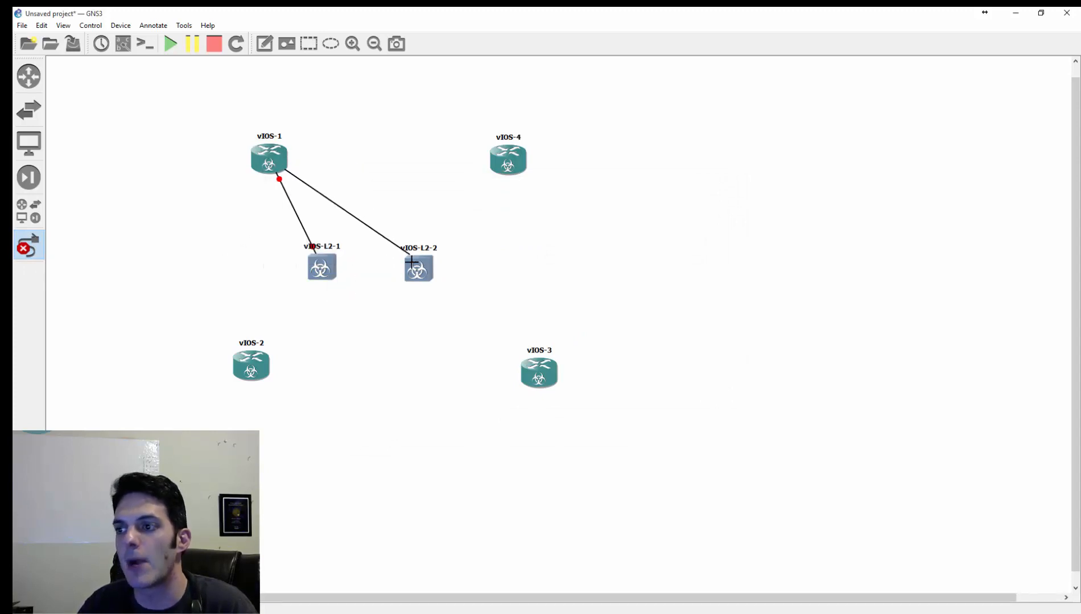
{"action": "left_click", "coordinate": [410, 262]}
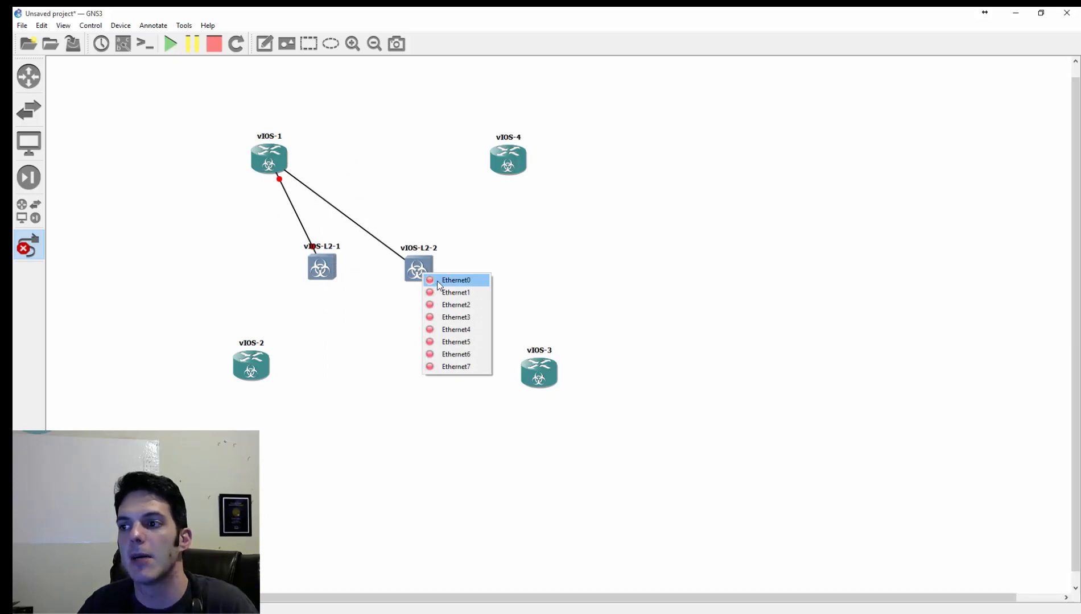
{"action": "left_click", "coordinate": [438, 282]}
- Link vIOS-L2-1 Ethernet1 to vIOS-4 Ethernet0, and vIOS-L2-2 Ethernet1 to vIOS-4 Ethernet1
{"action": "left_click", "coordinate": [321, 267]}
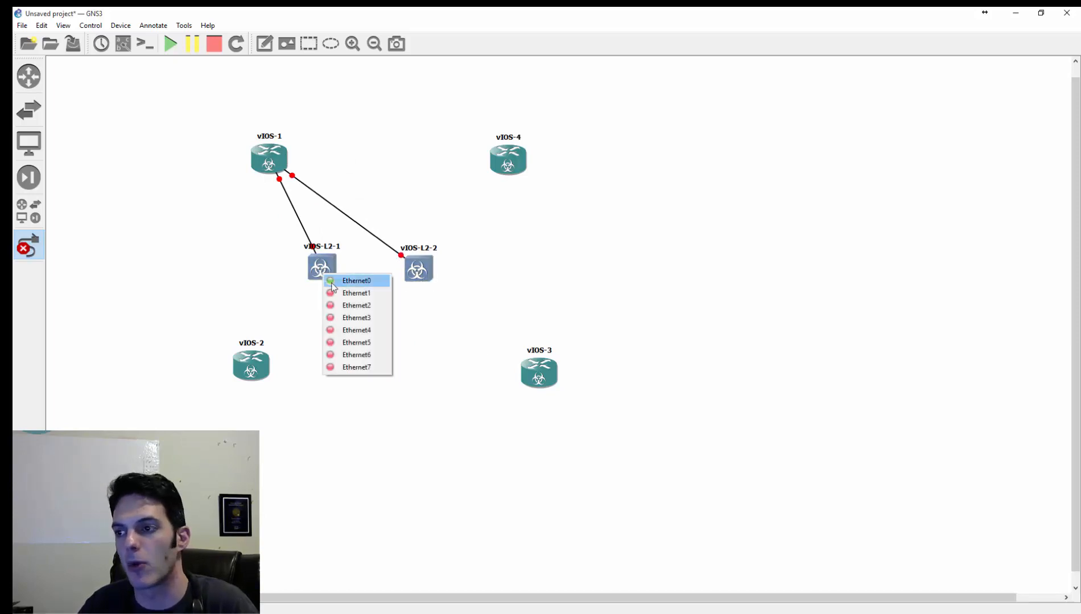
{"action": "left_click", "coordinate": [353, 293]}
{"action": "left_click", "coordinate": [495, 165]}
{"action": "left_click", "coordinate": [521, 172]}
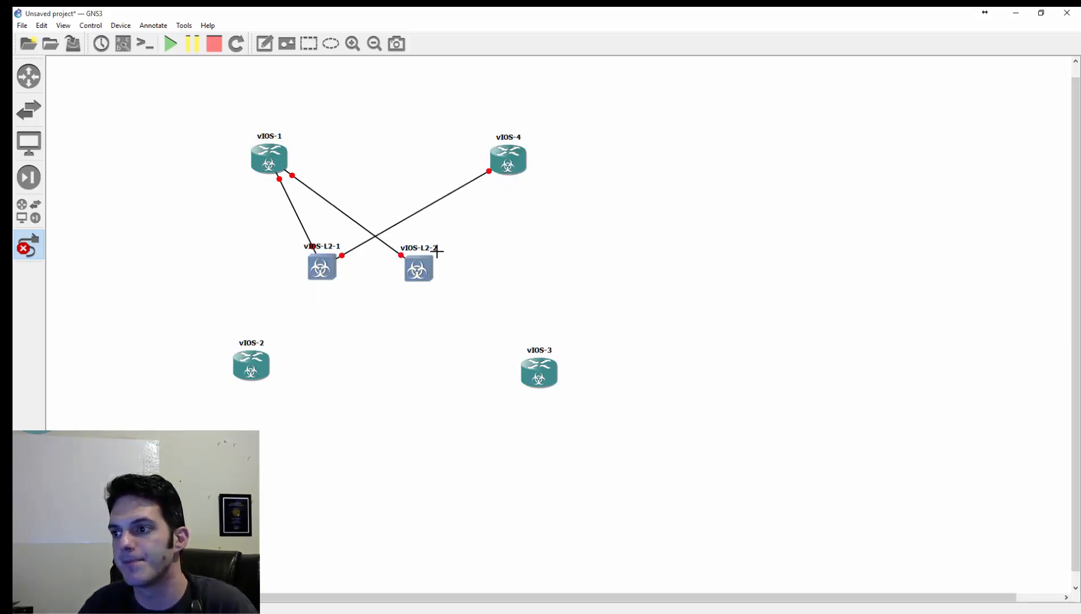
{"action": "left_click", "coordinate": [426, 269]}
{"action": "left_click", "coordinate": [458, 288]}
{"action": "left_click", "coordinate": [512, 161]}
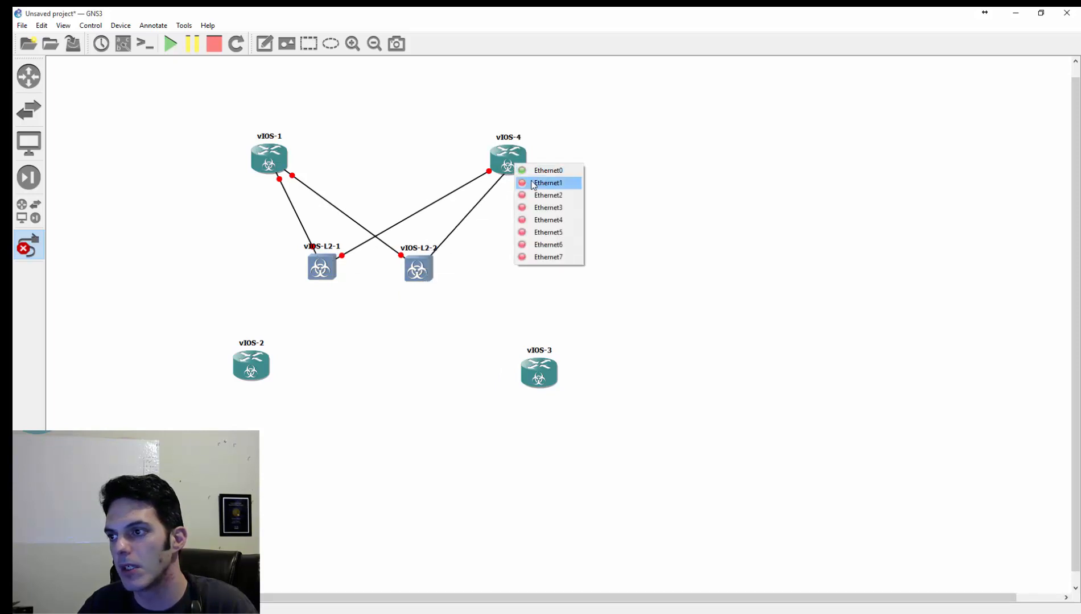
{"action": "left_click", "coordinate": [541, 182]}
- Connect vIOS-L2-1 and vIOS-L2-2 with two links, Ethernet2 to Ethernet2 and Ethernet3 to Ethernet3
{"action": "left_click", "coordinate": [336, 267]}
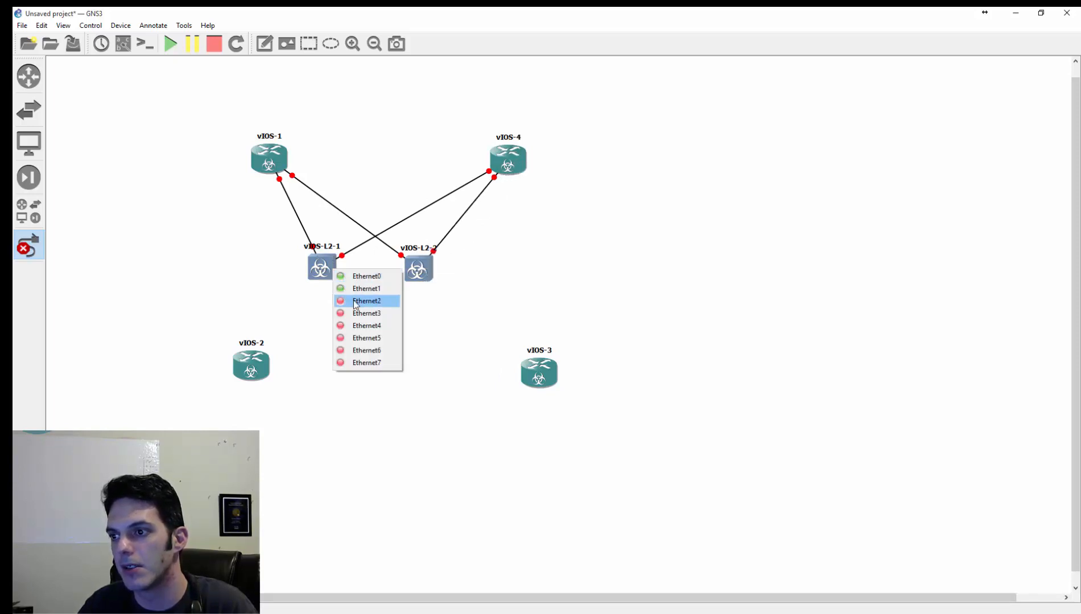
{"action": "left_click", "coordinate": [356, 299]}
{"action": "left_click", "coordinate": [421, 268]}
{"action": "left_click", "coordinate": [439, 299]}
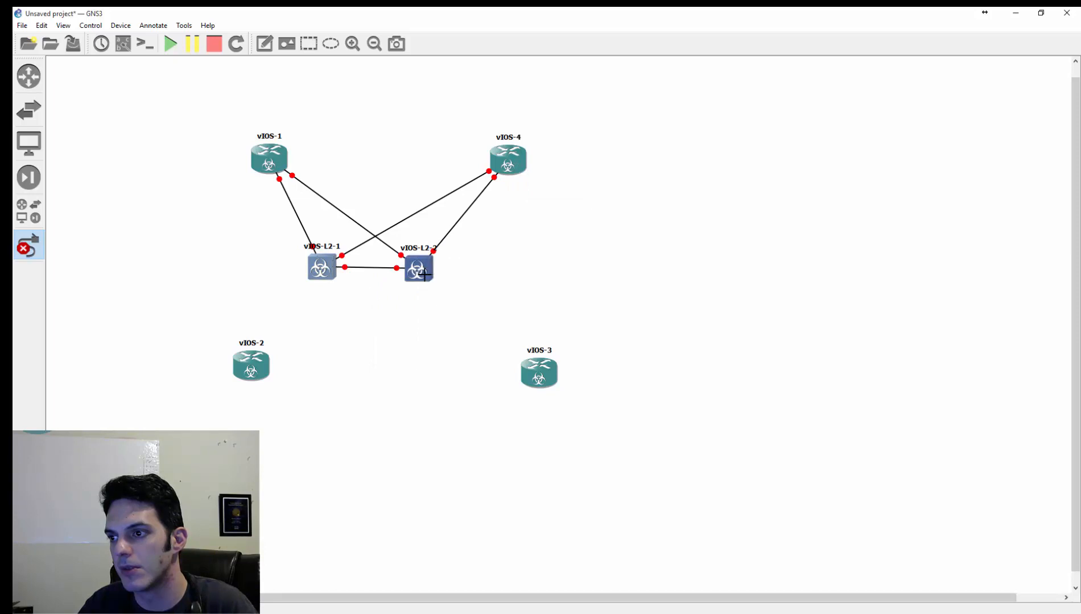
{"action": "left_click", "coordinate": [426, 276]}
{"action": "left_click", "coordinate": [450, 320]}
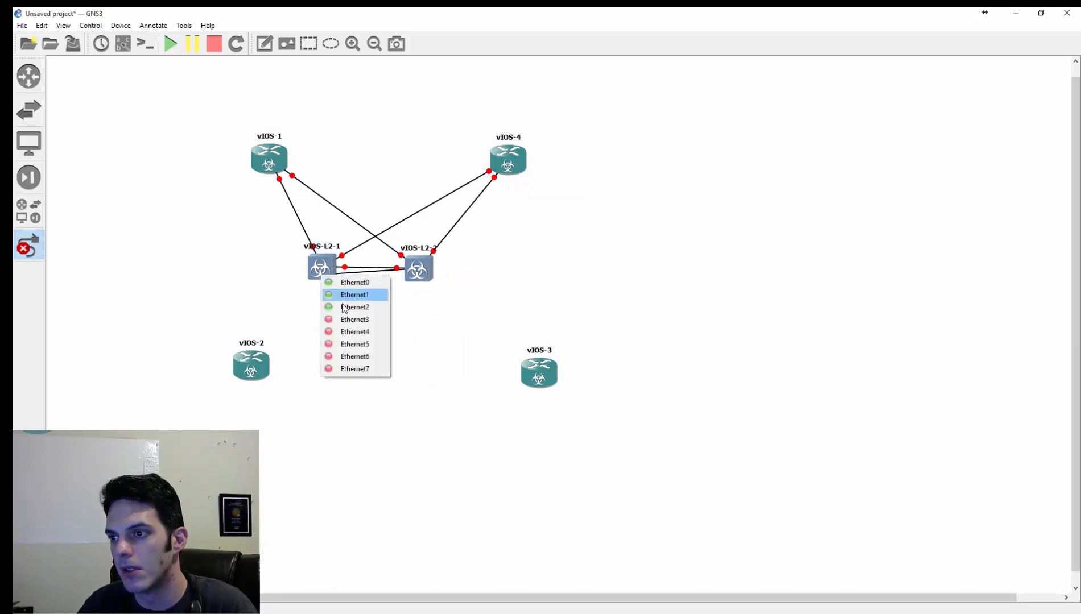
{"action": "left_click", "coordinate": [323, 275]}
{"action": "left_click", "coordinate": [347, 319]}
- Link vIOS-L2-1 Ethernet4 to vIOS-2 Ethernet0
{"action": "left_click", "coordinate": [323, 265]}
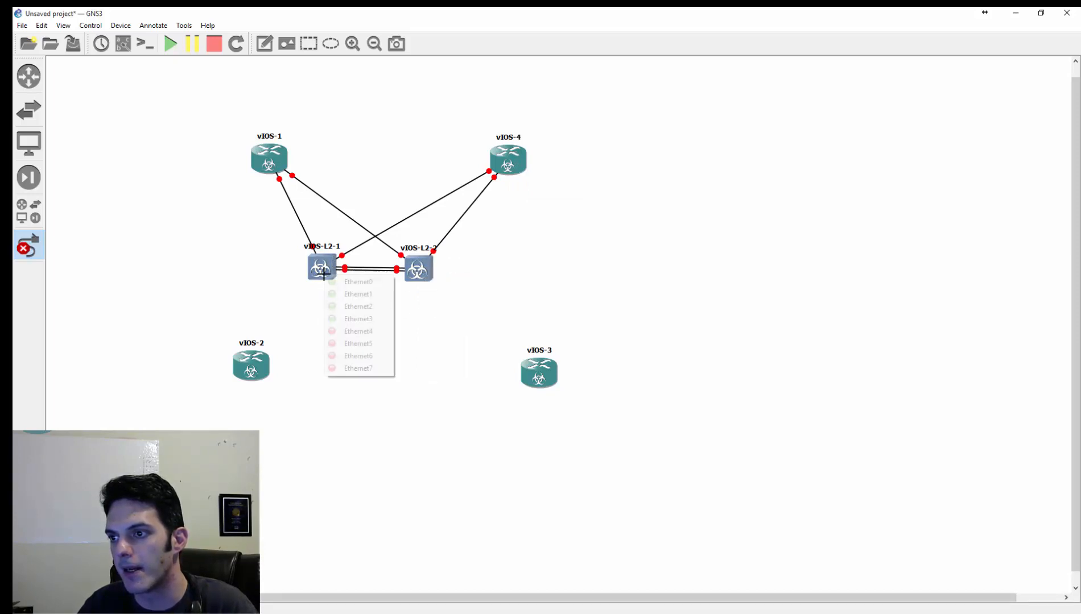
{"action": "left_click", "coordinate": [342, 333]}
{"action": "left_click", "coordinate": [252, 369]}
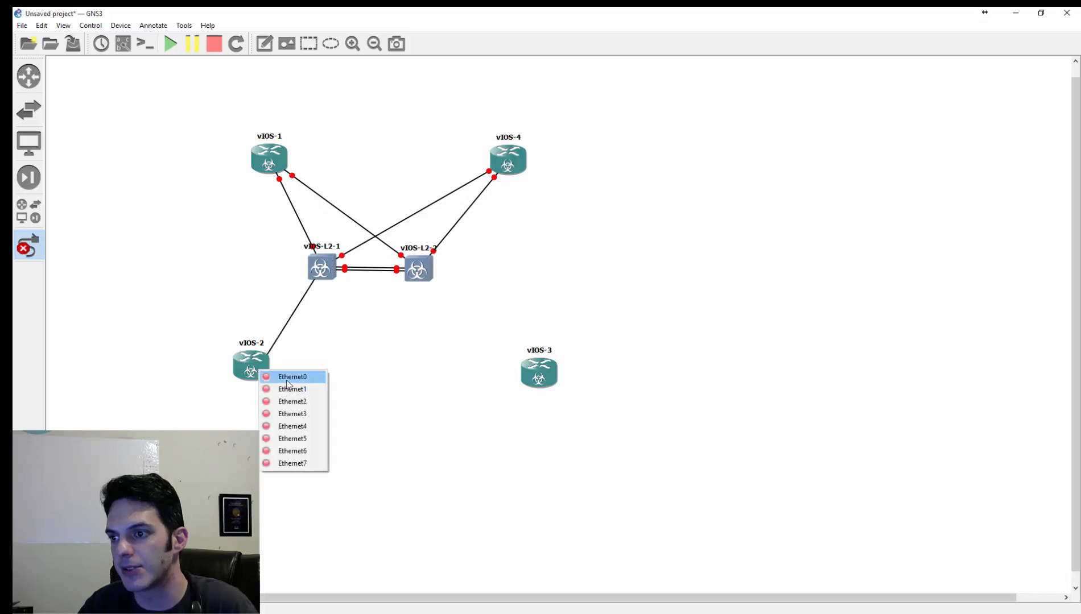
{"action": "left_click", "coordinate": [284, 377]}
{"action": "left_click", "coordinate": [324, 277]}
{"action": "left_click", "coordinate": [306, 333]}
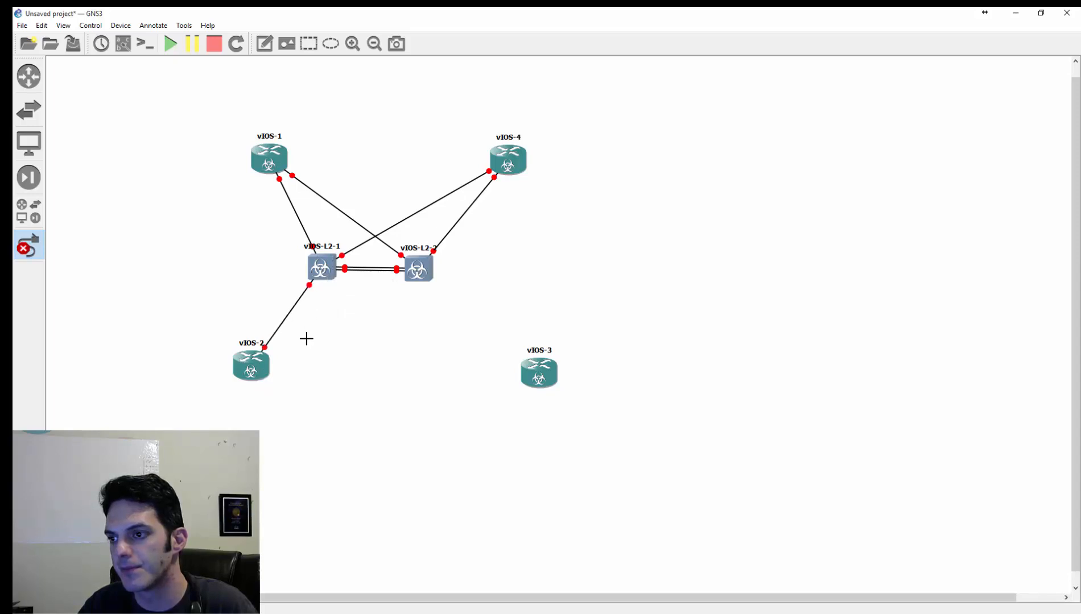
- Link vIOS-L2-2 Ethernet4 to vIOS-3 Ethernet0 and leave link mode
{"action": "left_click", "coordinate": [428, 275]}
{"action": "left_click", "coordinate": [458, 332]}
{"action": "left_click", "coordinate": [518, 352]}
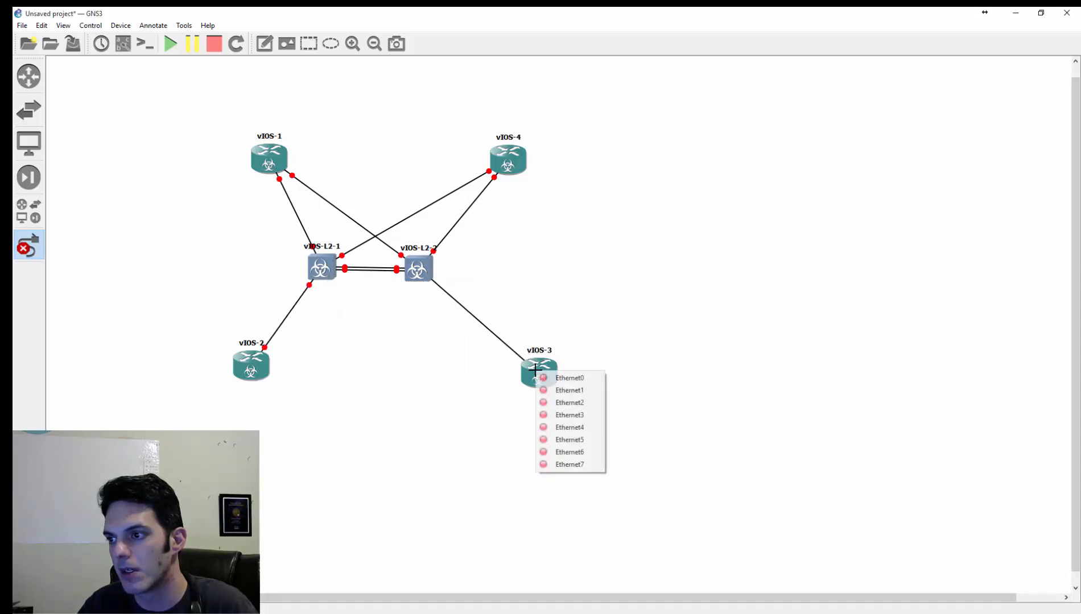
{"action": "left_click", "coordinate": [560, 379]}
{"action": "left_click", "coordinate": [35, 249]}
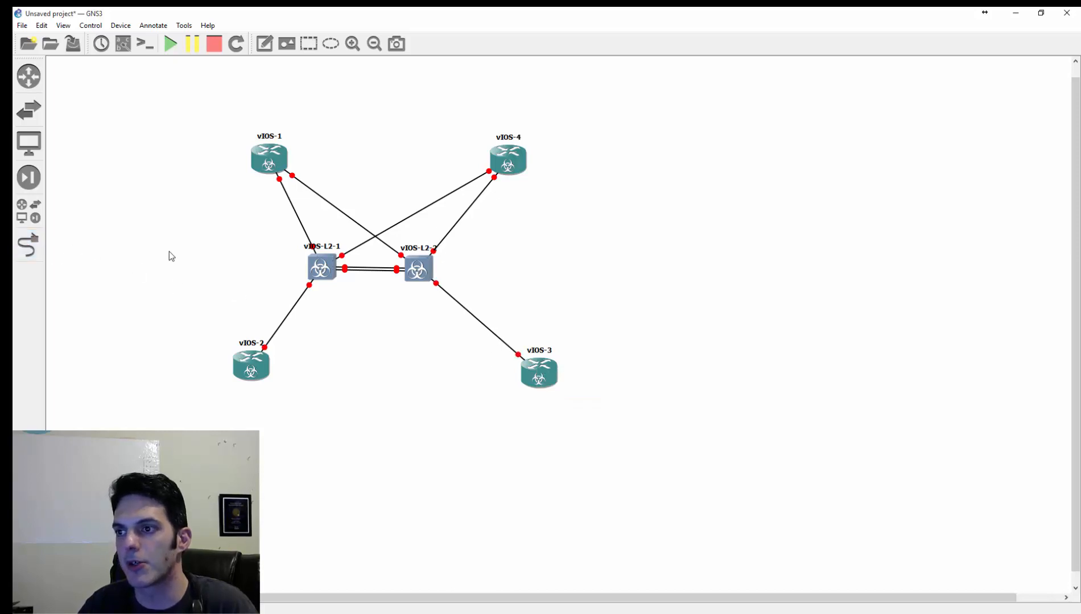
- Start the vIOS-1 router and open its console window
{"action": "right_click", "coordinate": [284, 162]}
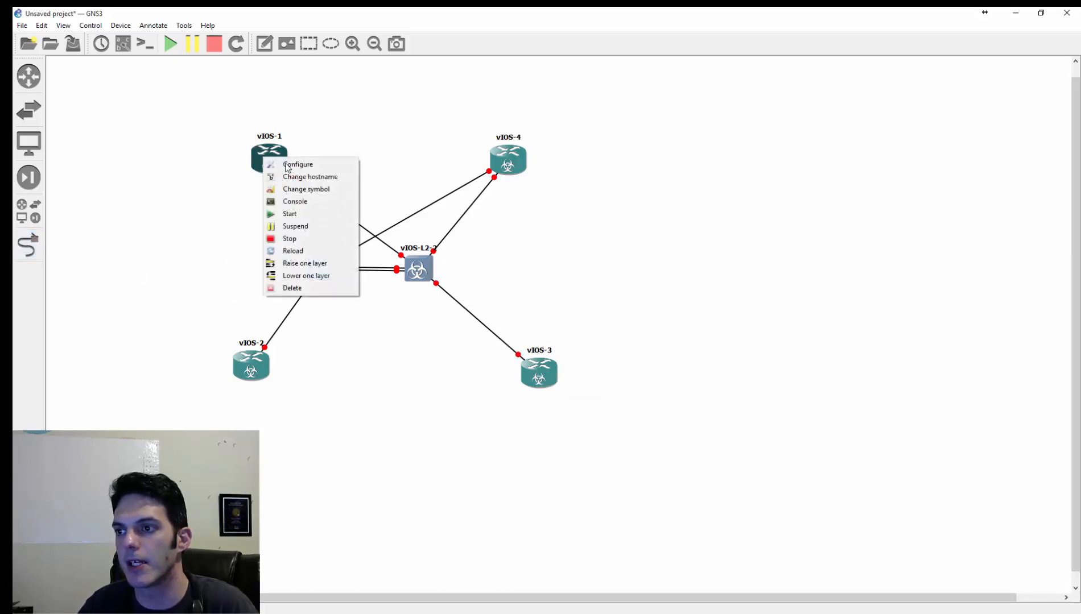
{"action": "left_click", "coordinate": [289, 212]}
{"action": "right_click", "coordinate": [273, 162]}
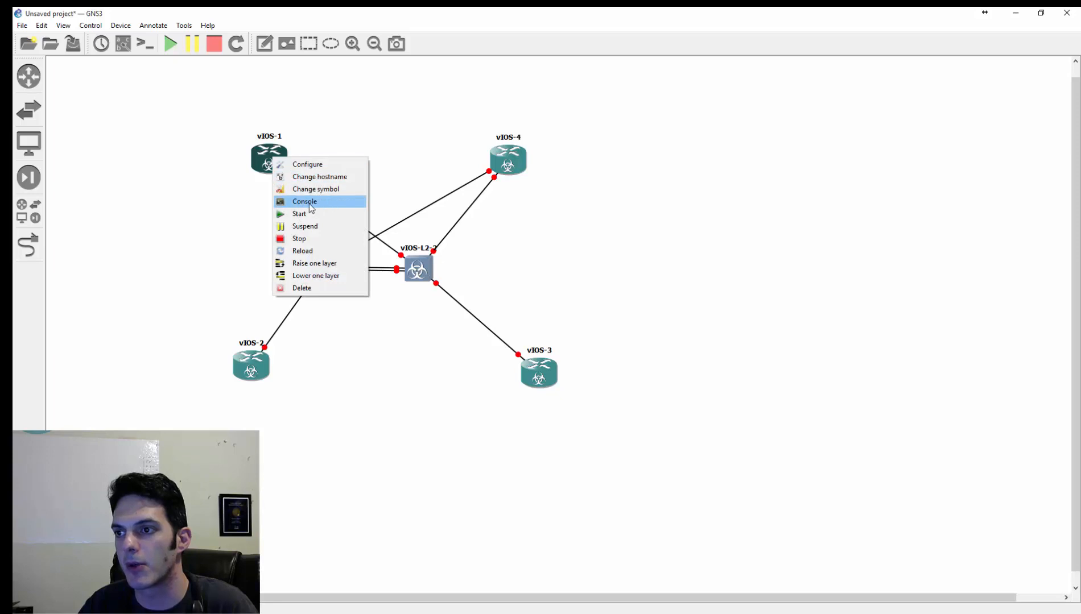
{"action": "left_click", "coordinate": [309, 203]}
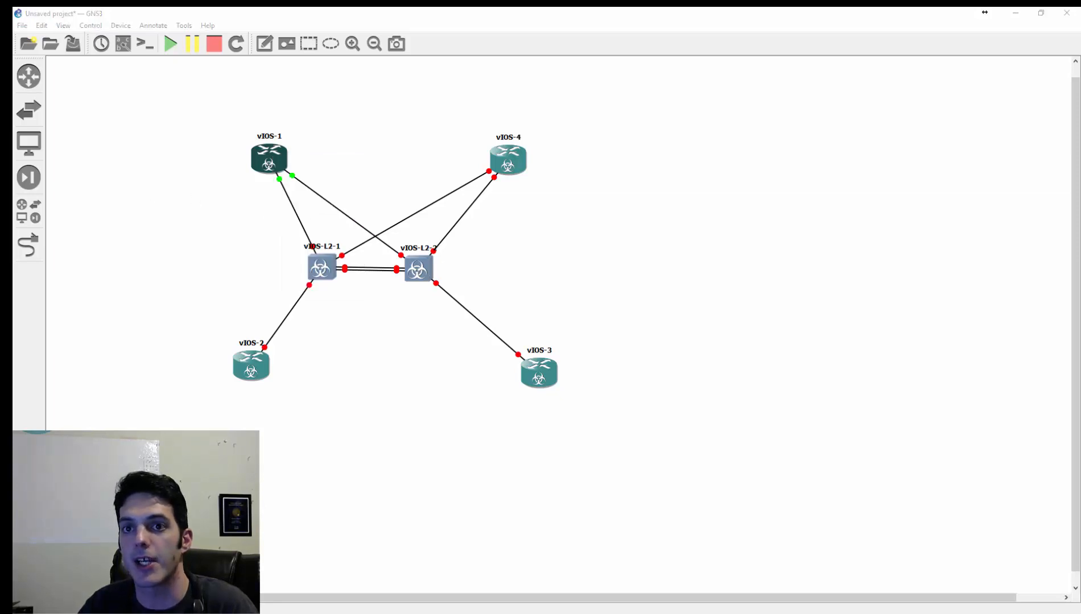
{"action": "mouse_move", "coordinate": [13, 82]}
{"action": "left_mouse_down"}
{"action": "mouse_move", "coordinate": [649, 68]}
{"action": "mouse_move", "coordinate": [572, 89]}
{"action": "mouse_move", "coordinate": [17, 61]}
{"action": "left_mouse_up"}
{"action": "left_click", "coordinate": [313, 446]}
- Start the vIOS-L2-1 switch, open its console, and arrange the two console windows over the topology
{"action": "right_click", "coordinate": [319, 269]}
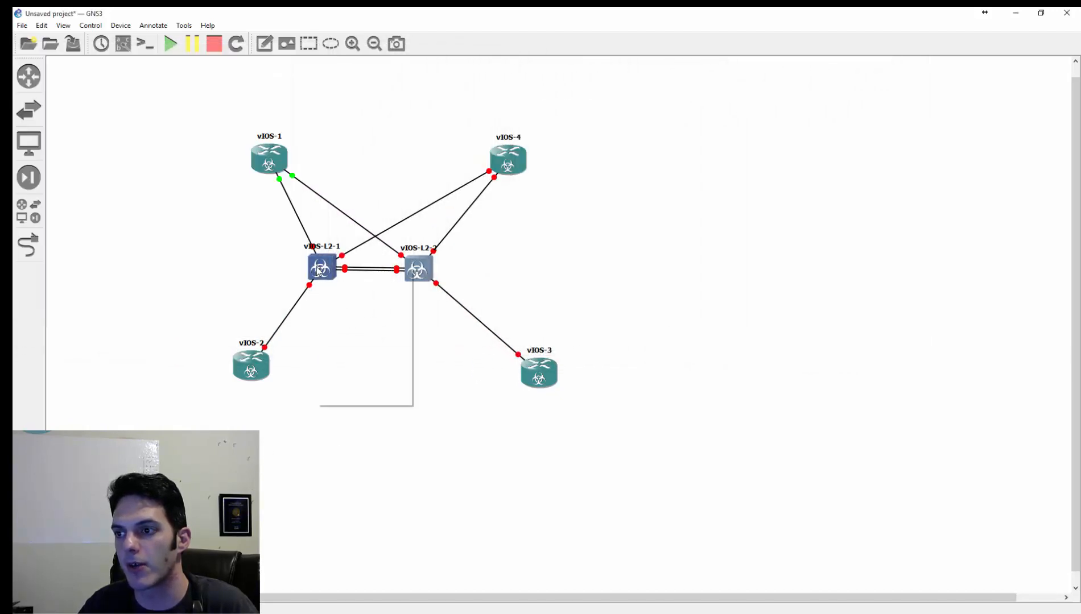
{"action": "left_click", "coordinate": [375, 323]}
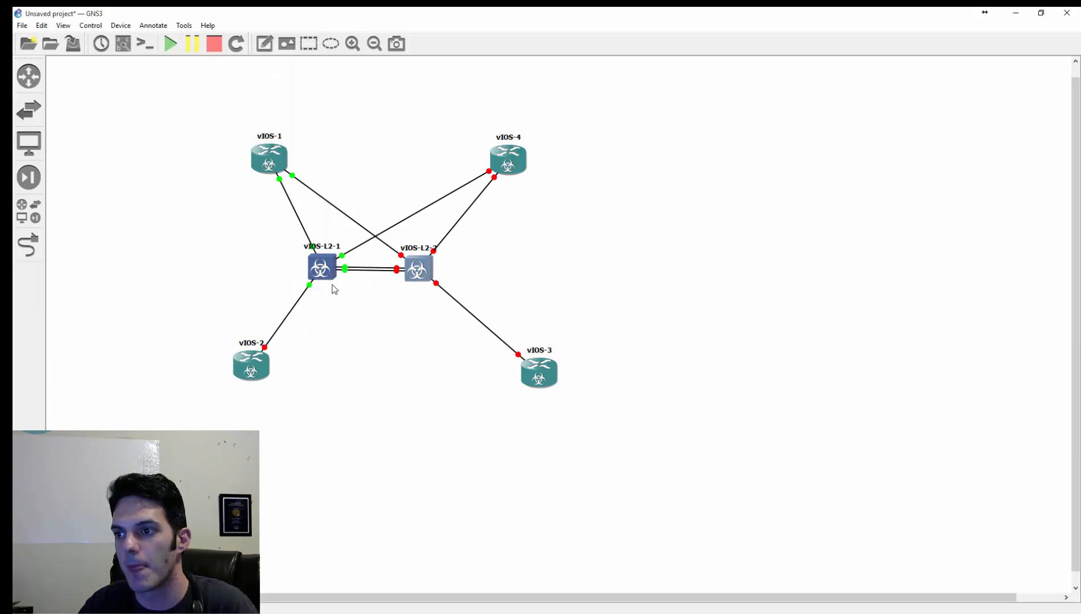
{"action": "right_click", "coordinate": [324, 268]}
{"action": "left_click", "coordinate": [364, 311]}
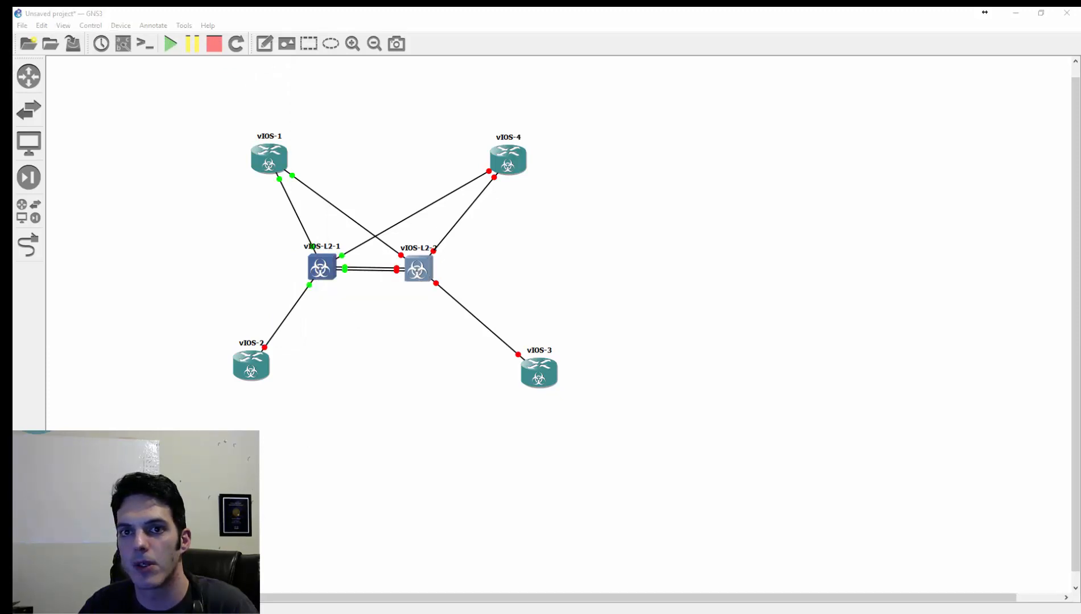
{"action": "left_click_drag", "start_coordinate": [424, 147], "coordinate": [832, 314]}
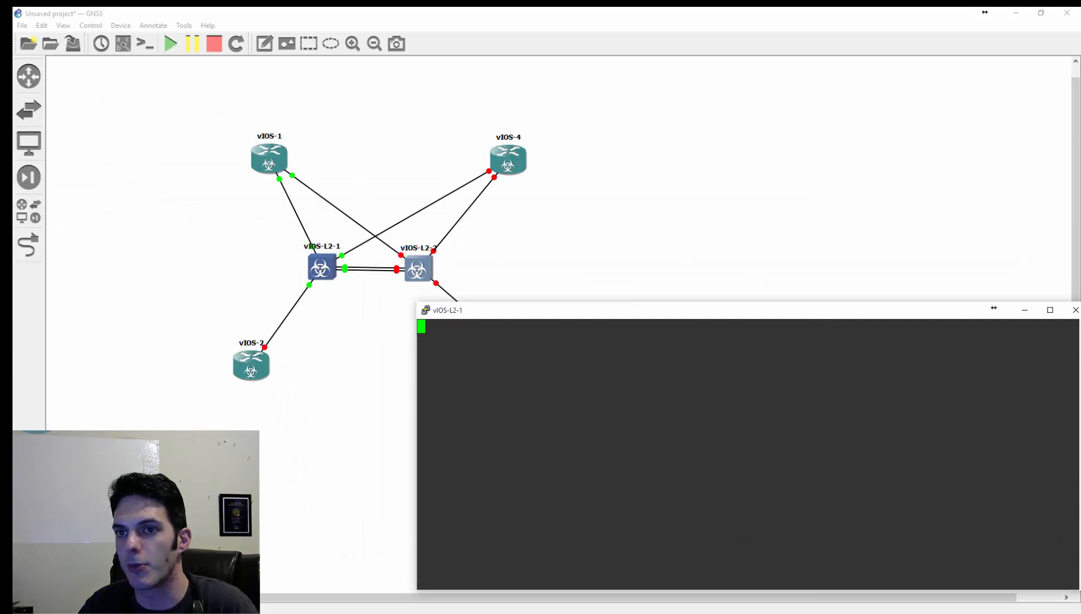
{"action": "left_click_drag", "start_coordinate": [12, 48], "coordinate": [574, 159]}
{"action": "left_click", "coordinate": [702, 458]}
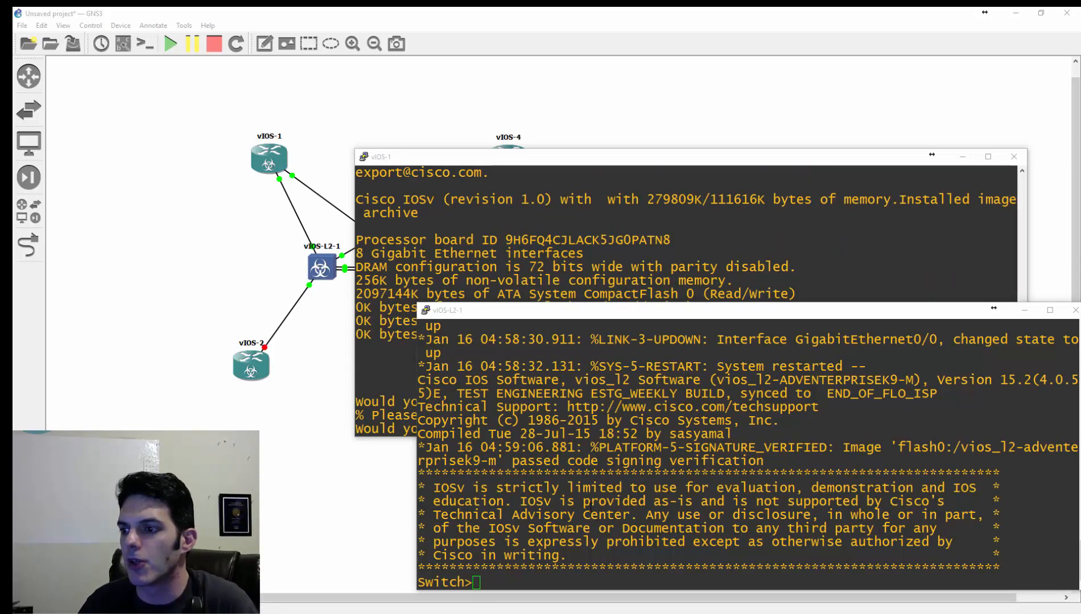
- Answer "no" to the initial configuration dialog in the vIOS-1 console
{"action": "left_click_drag", "start_coordinate": [521, 156], "coordinate": [406, 129]}
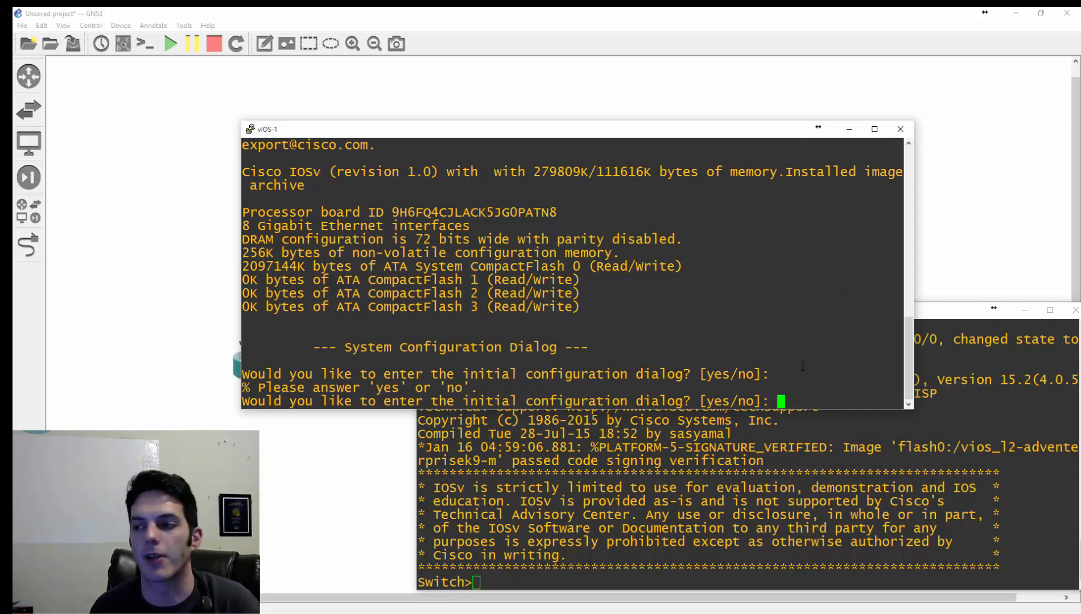
{"action": "type", "text": "no"}
{"action": "key", "text": "Return"}
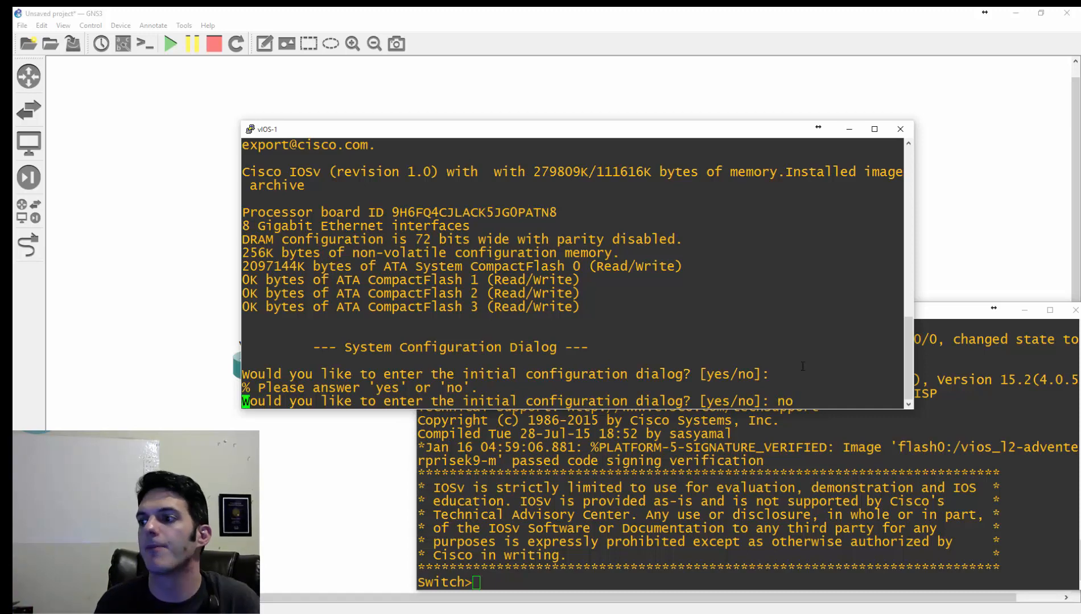
- Enter privileged mode in the vIOS-L2-1 console with "en"
{"action": "left_click", "coordinate": [816, 542]}
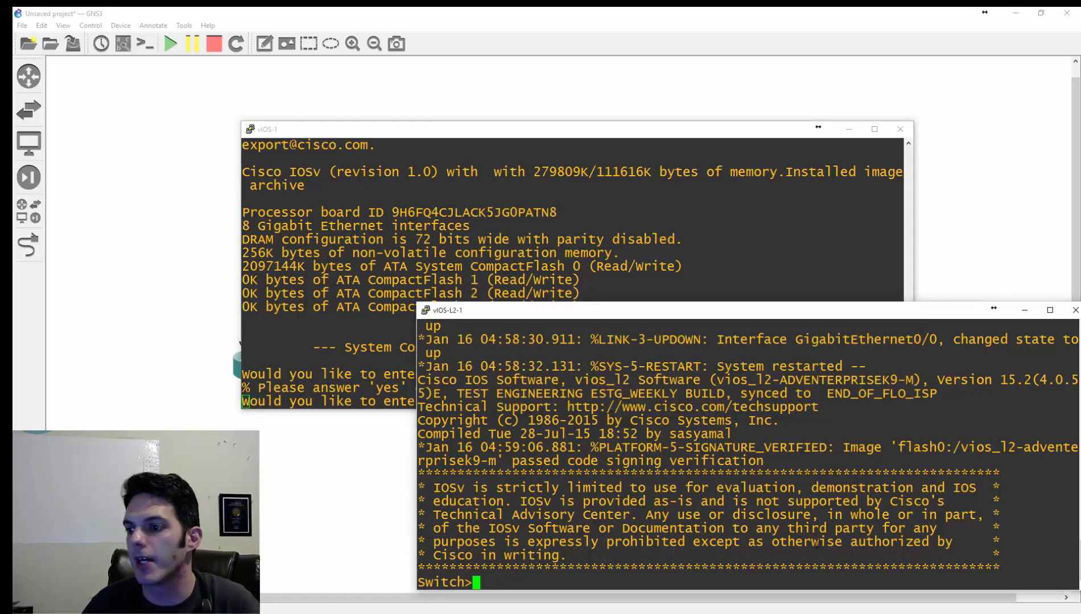
{"action": "key", "text": "Return"}
{"action": "key", "text": "Return"}
{"action": "type", "text": "en"}
{"action": "key", "text": "Return"}
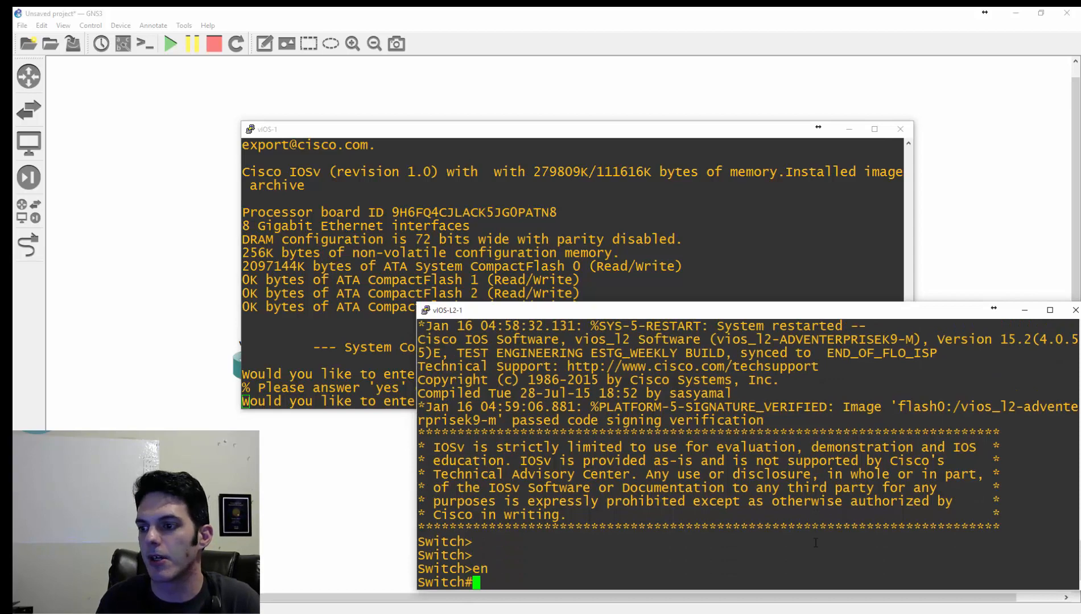
- Show the interface labels in the topology and move the e0 labels of the vIOS-1 to vIOS-L2-1 link clear of the devices
{"action": "left_click", "coordinate": [150, 304]}
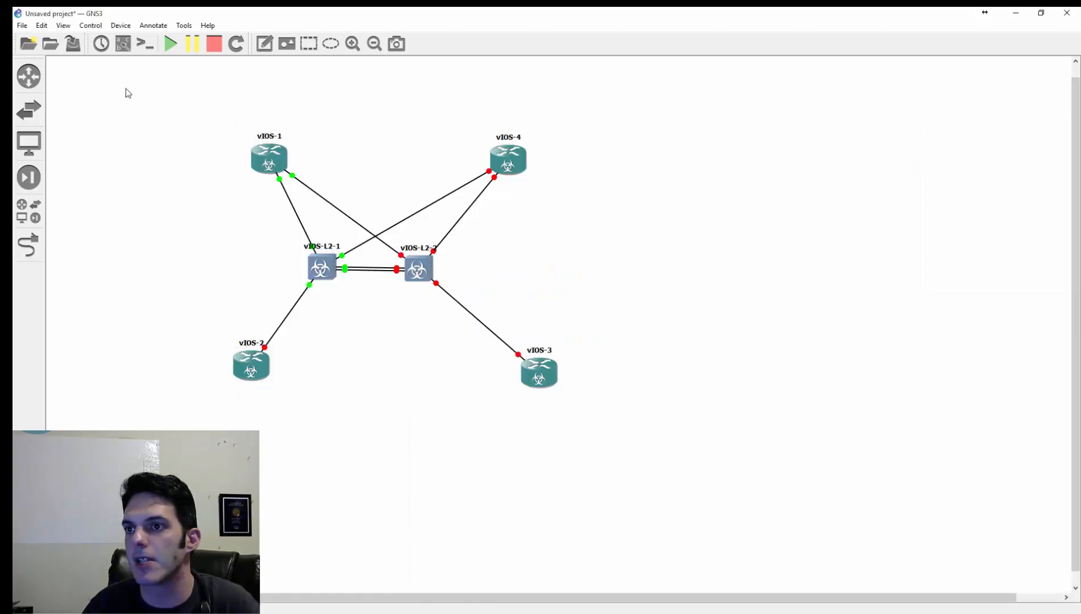
{"action": "left_click", "coordinate": [123, 45]}
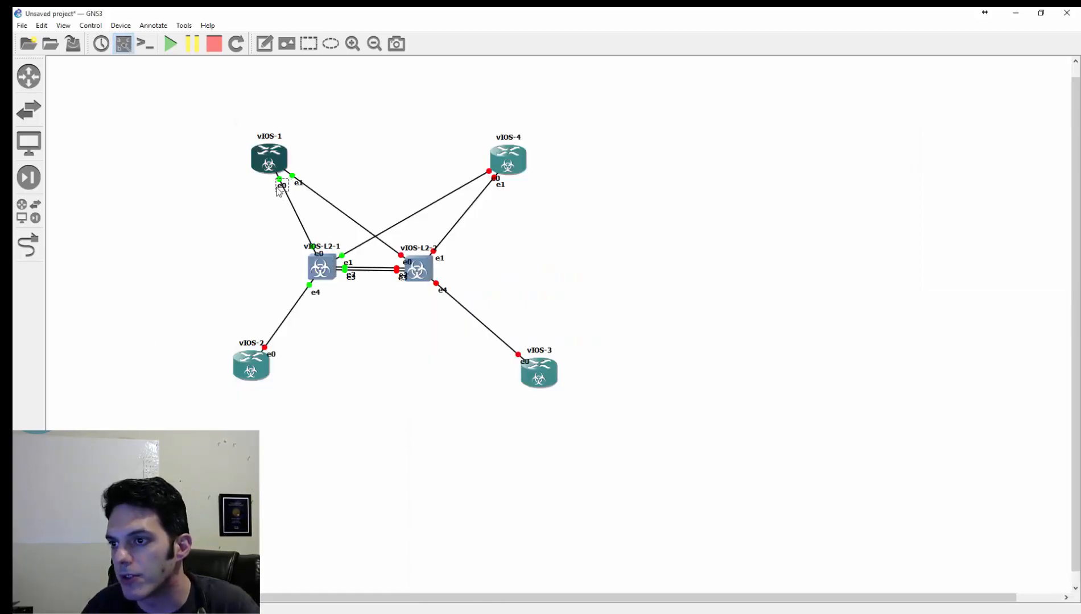
{"action": "left_click_drag", "start_coordinate": [318, 254], "coordinate": [296, 251]}
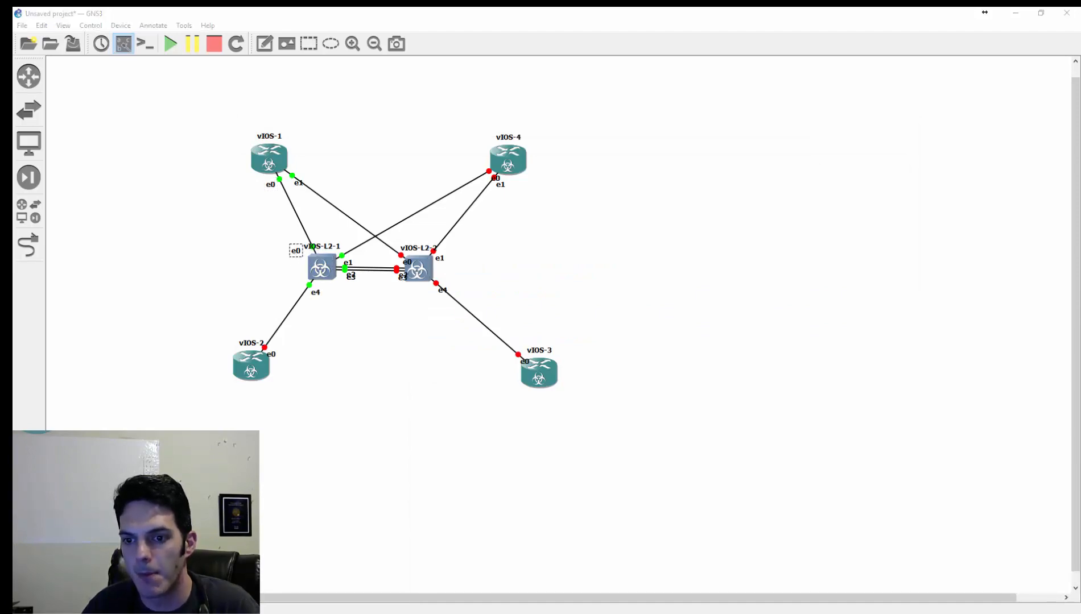
- Return to the vIOS-L2-1 console and list its interfaces with "sh ip int br"
{"action": "key", "text": "alt+Tab"}
{"action": "key", "text": "alt+Tab"}
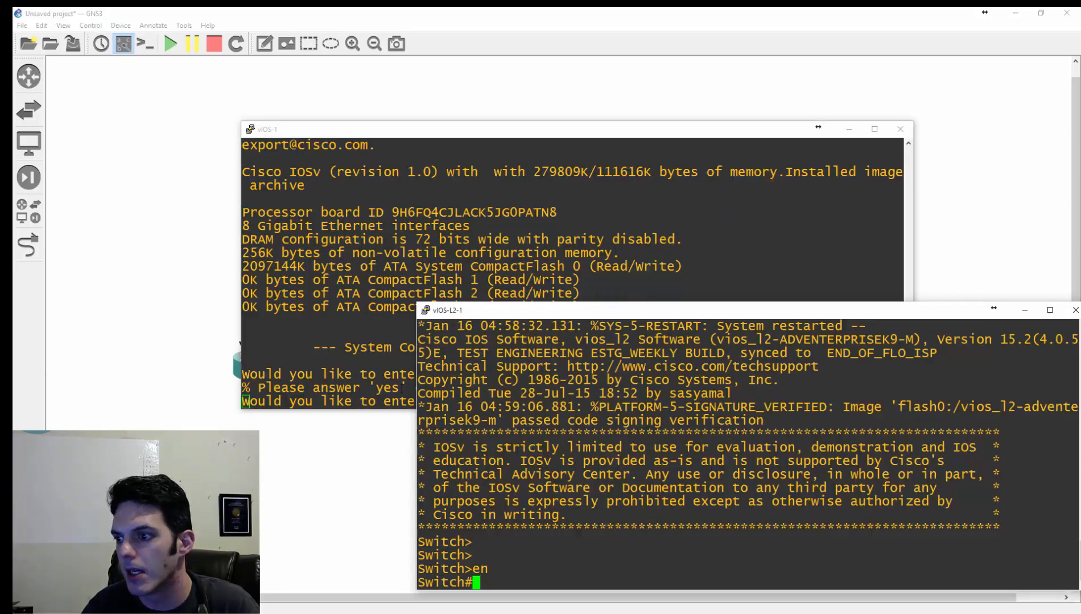
{"action": "key", "text": "alt+Tab"}
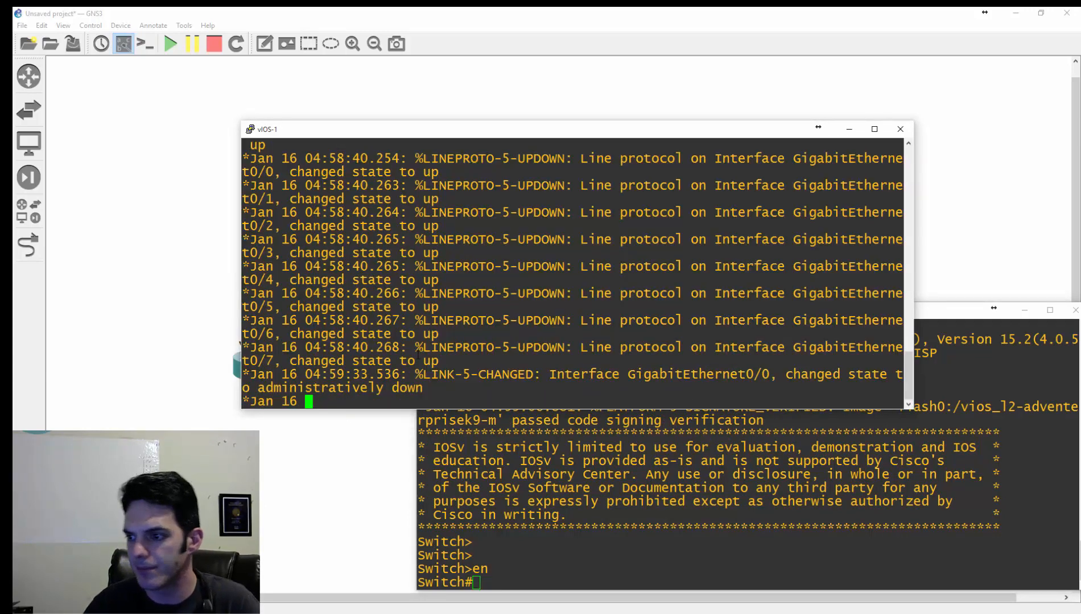
{"action": "left_click", "coordinate": [645, 562]}
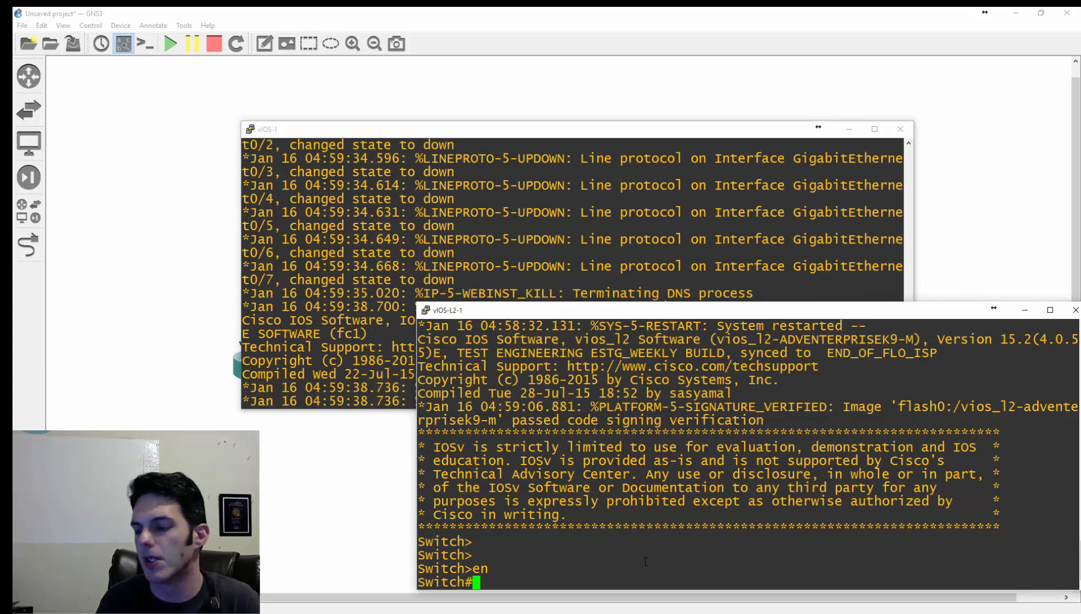
{"action": "type", "text": "sh ip int br"}
{"action": "key", "text": "Return"}
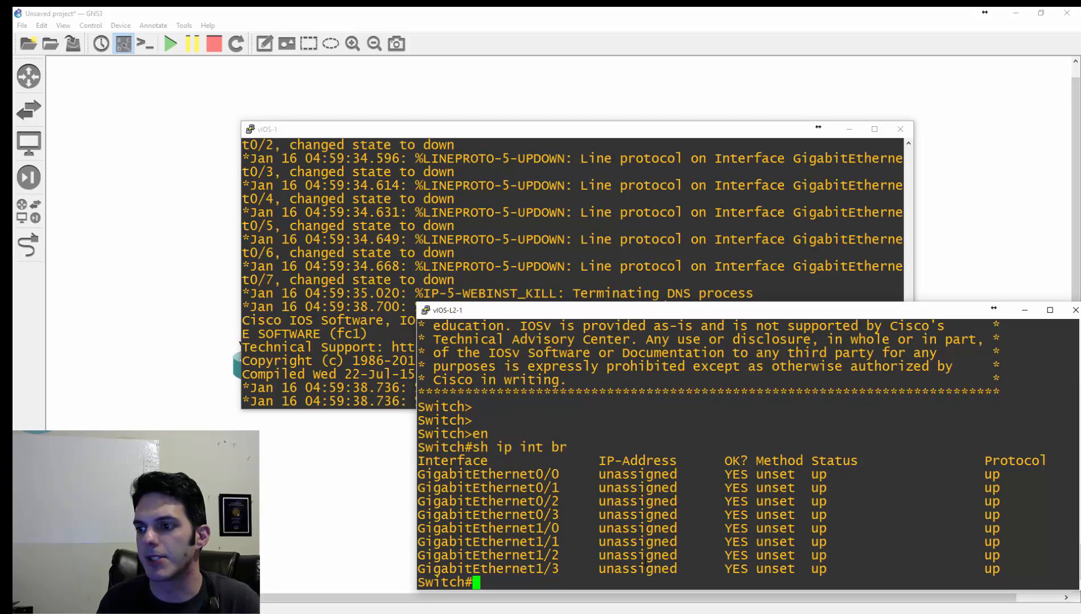
- In configuration mode on vIOS-L2-1, assign IP address 10.1.1.1 with mask 255.255.255.0 to interface VLAN 1
{"action": "type", "text": "conf t"}
{"action": "key", "text": "Return"}
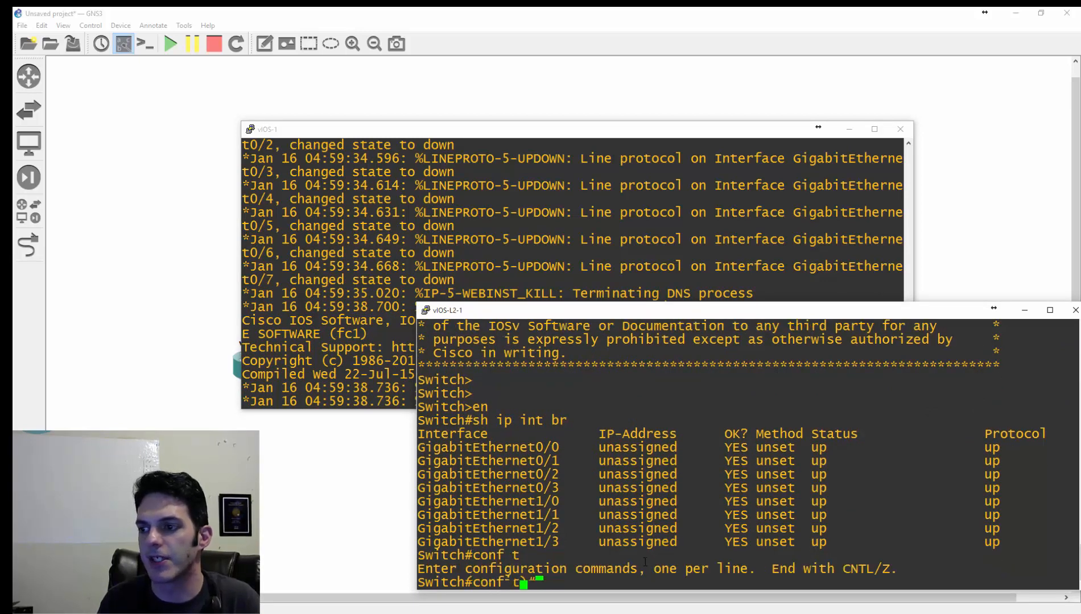
{"action": "type", "text": "int vlan 1"}
{"action": "key", "text": "Return"}
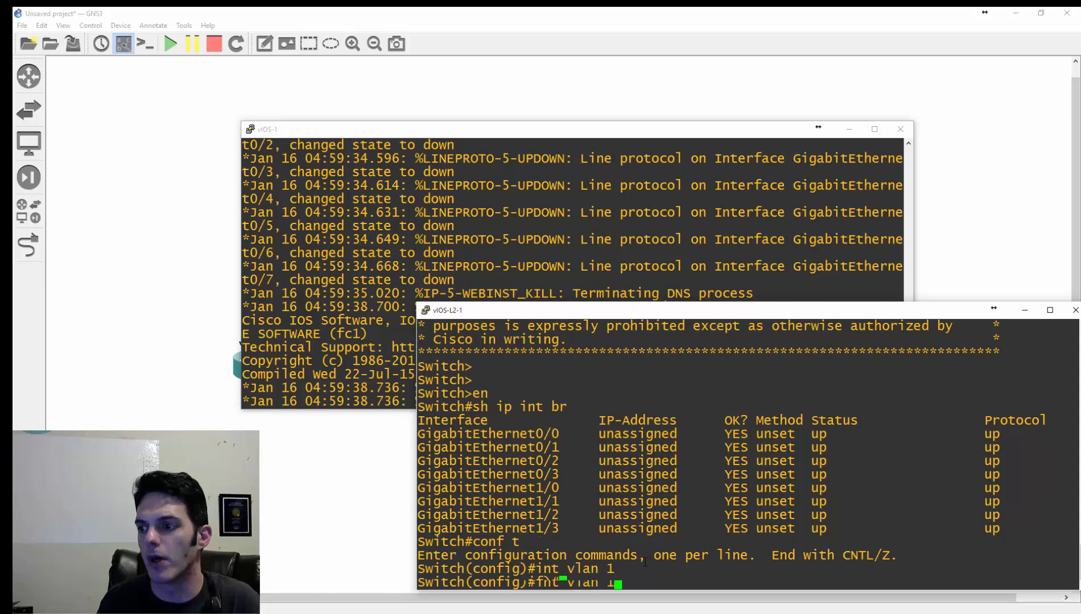
{"action": "type", "text": "ip add 10"}
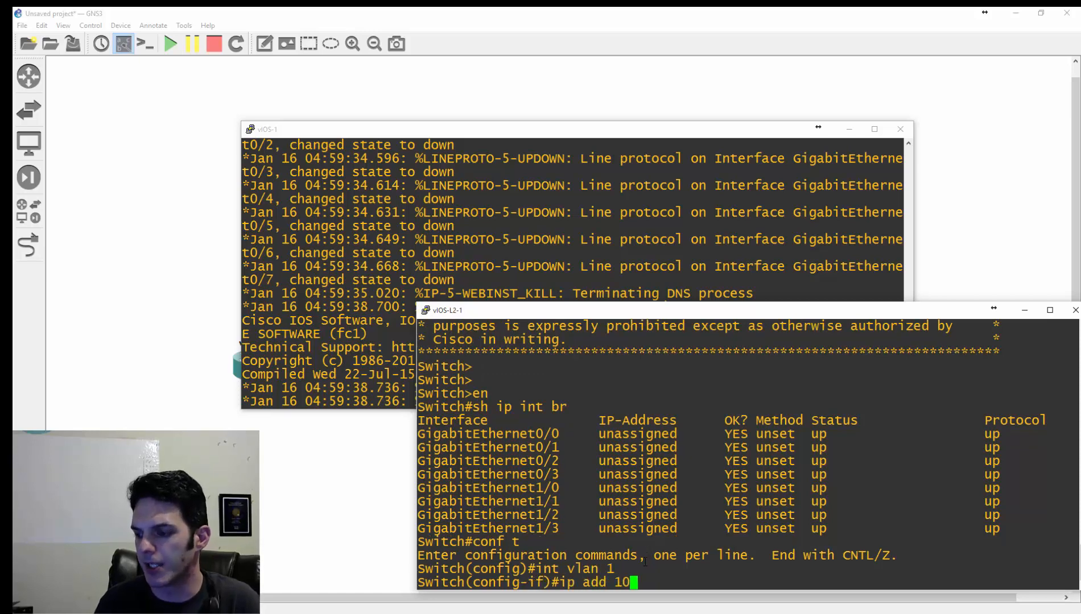
{"action": "type", "text": ".1.1.1 255."}
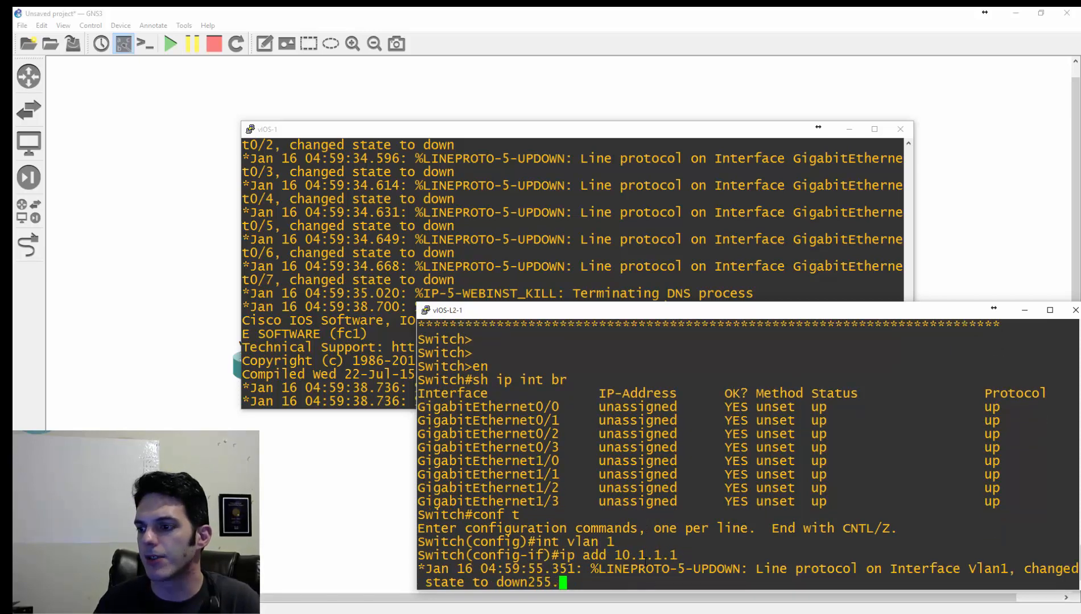
{"action": "type", "text": "255.255.0"}
{"action": "key", "text": "Return"}
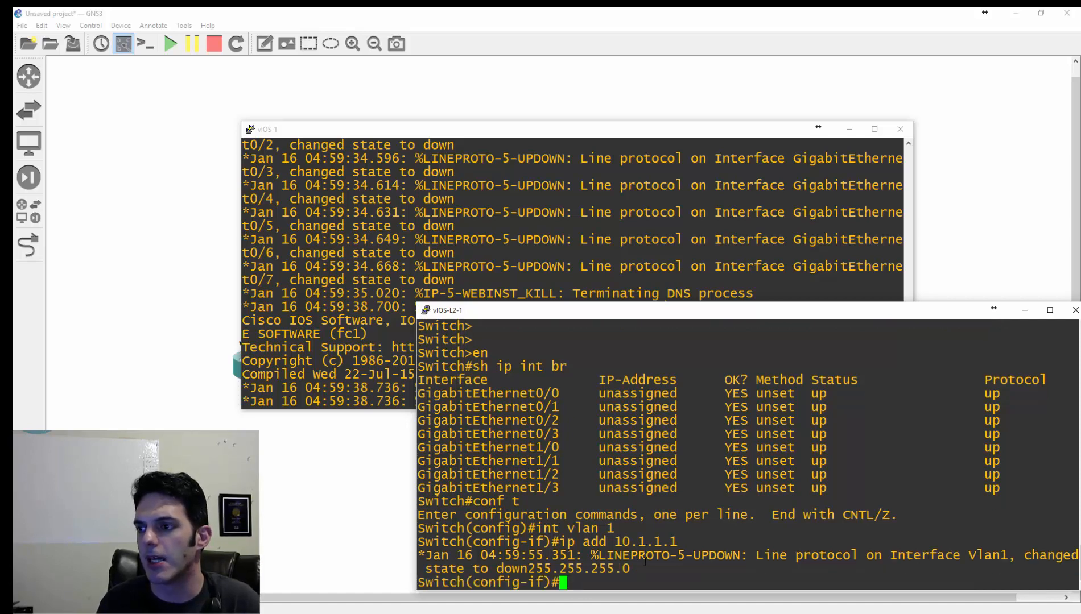
- Configure vIOS-L2-1 interface g0/0 as an access port in VLAN 1
{"action": "type", "text": "int"}
{"action": "type", "text": "g0/0"}
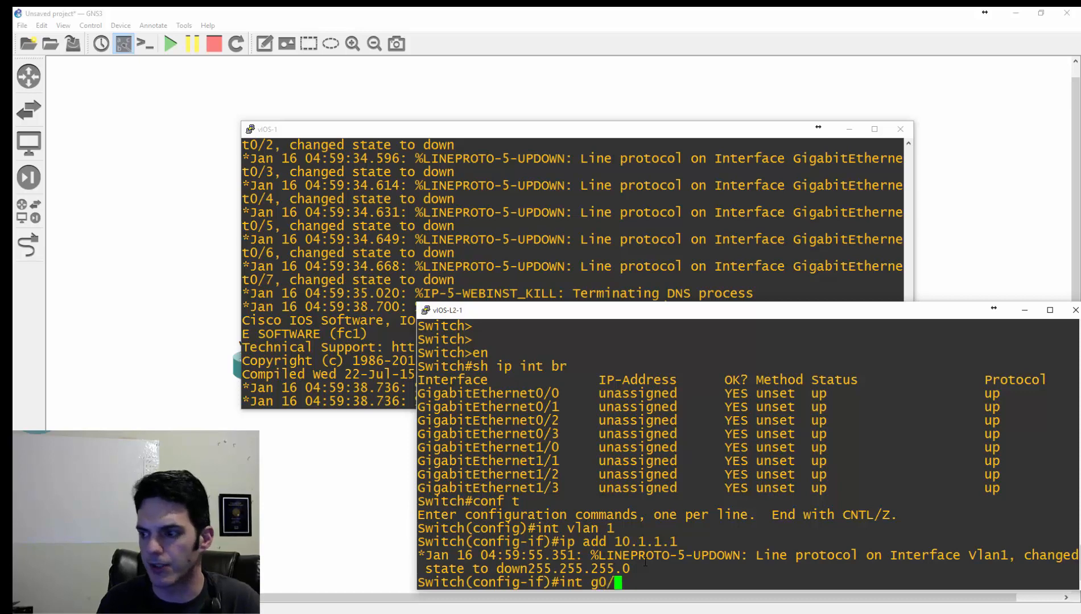
{"action": "key", "text": "Return"}
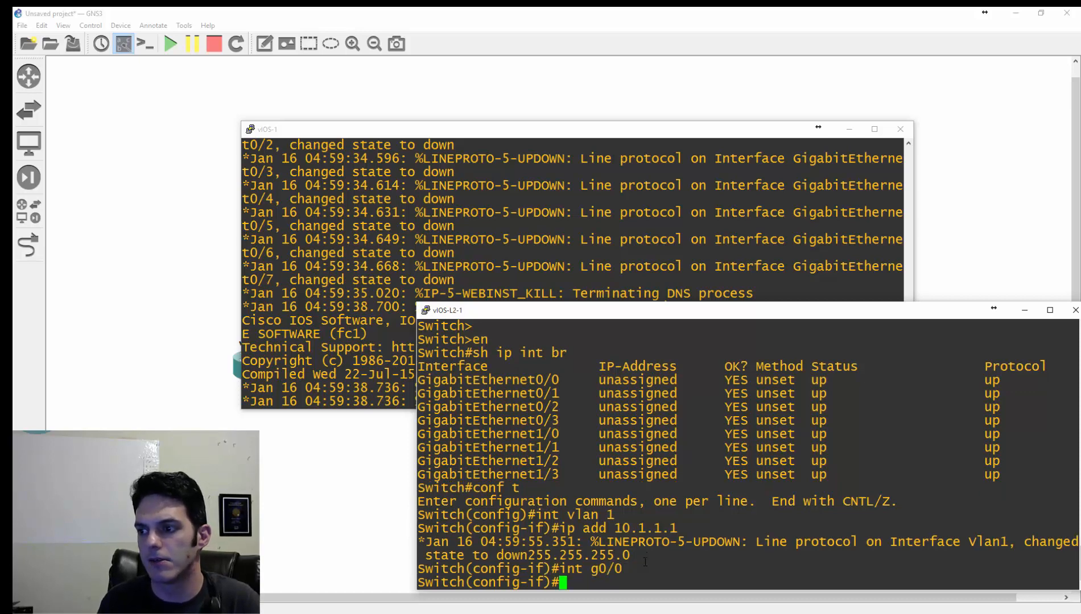
{"action": "type", "text": "sw ac vl 1"}
{"action": "key", "text": "Return"}
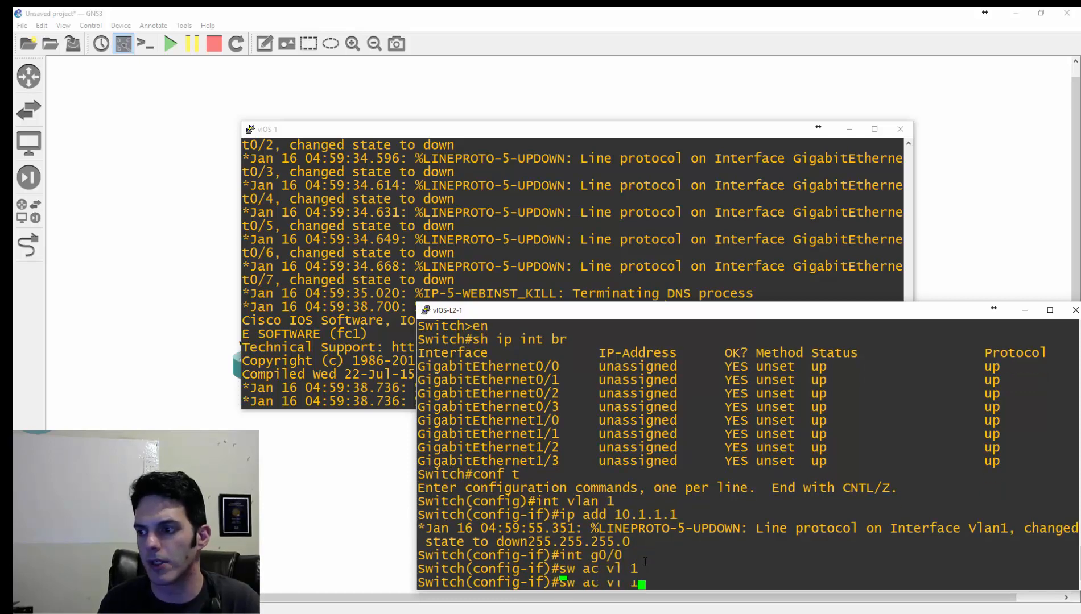
{"action": "type", "text": "sw mode "}
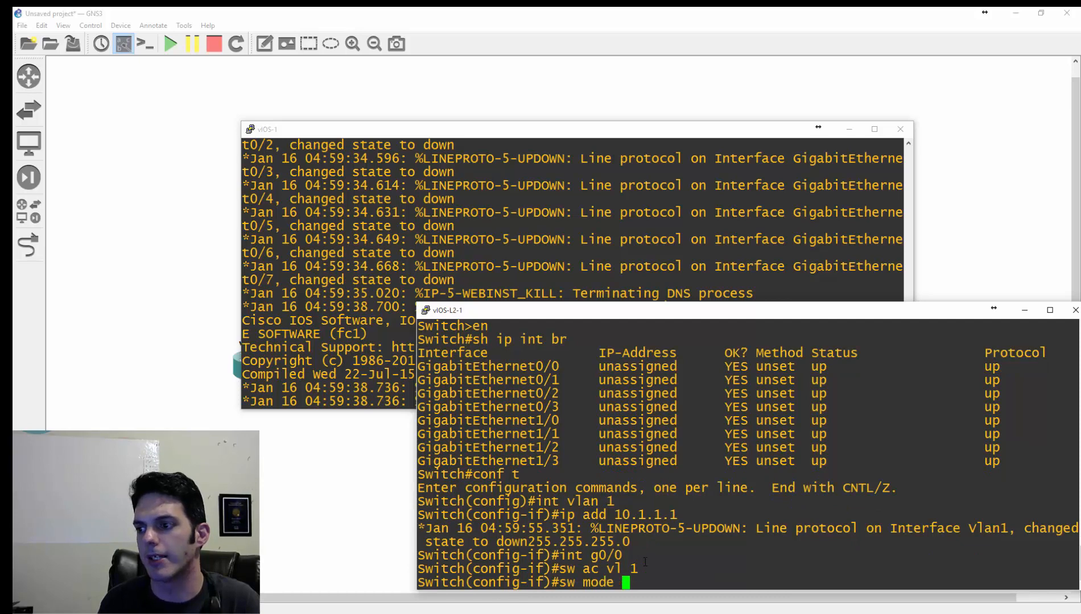
{"action": "type", "text": "acc"}
{"action": "key", "text": "Return"}
- Display the switch's VLAN summary with "do sh vlan br" and its interface summary with "do sh ip int br"
{"action": "type", "text": "do sh v"}
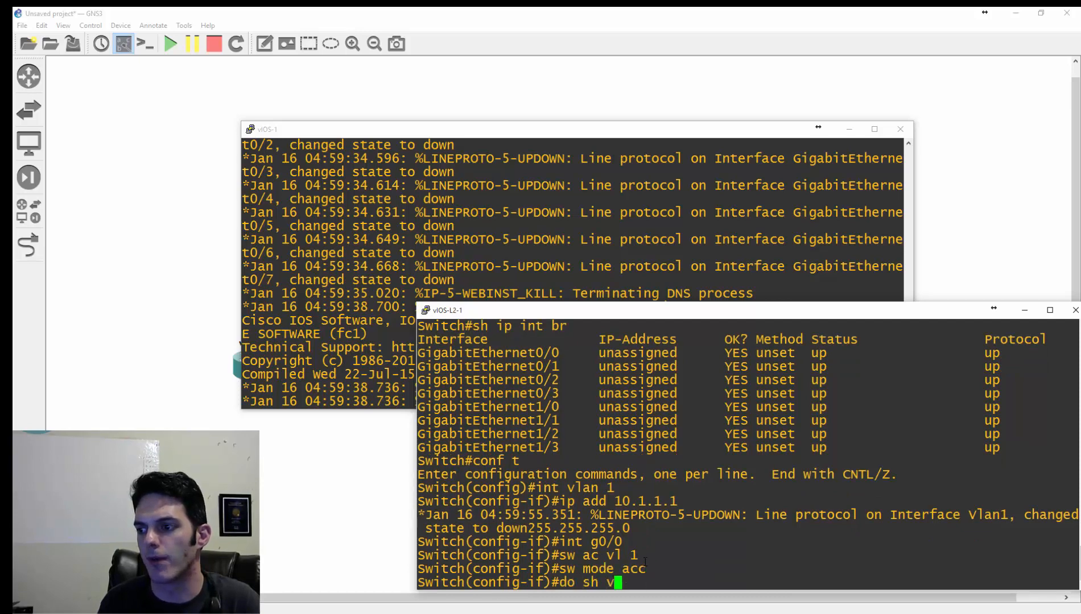
{"action": "type", "text": "lan br"}
{"action": "key", "text": "Return"}
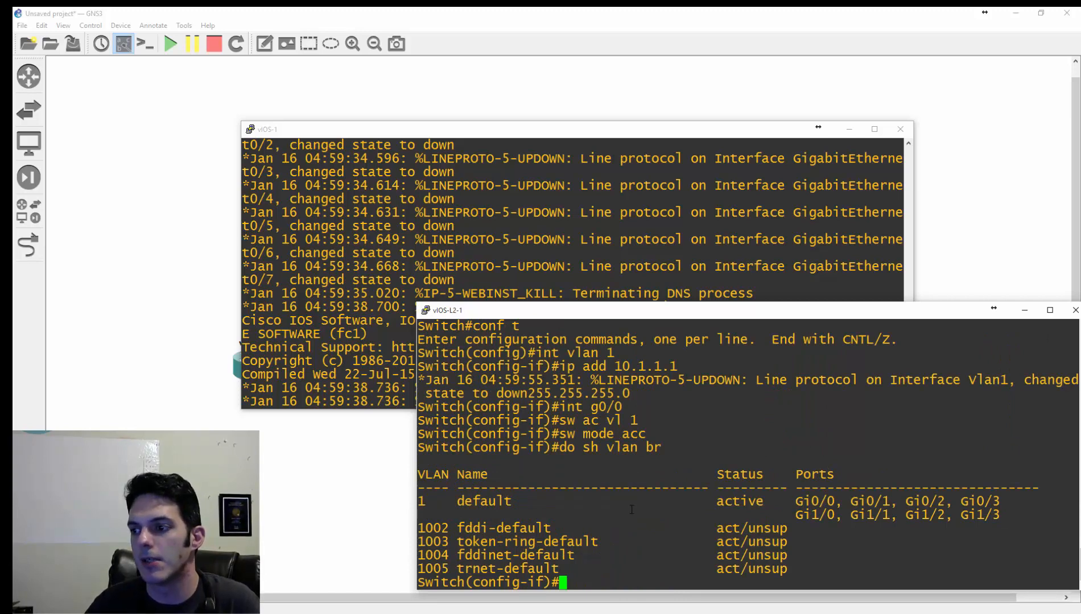
{"action": "type", "text": "do sh ip int br"}
{"action": "key", "text": "Return"}
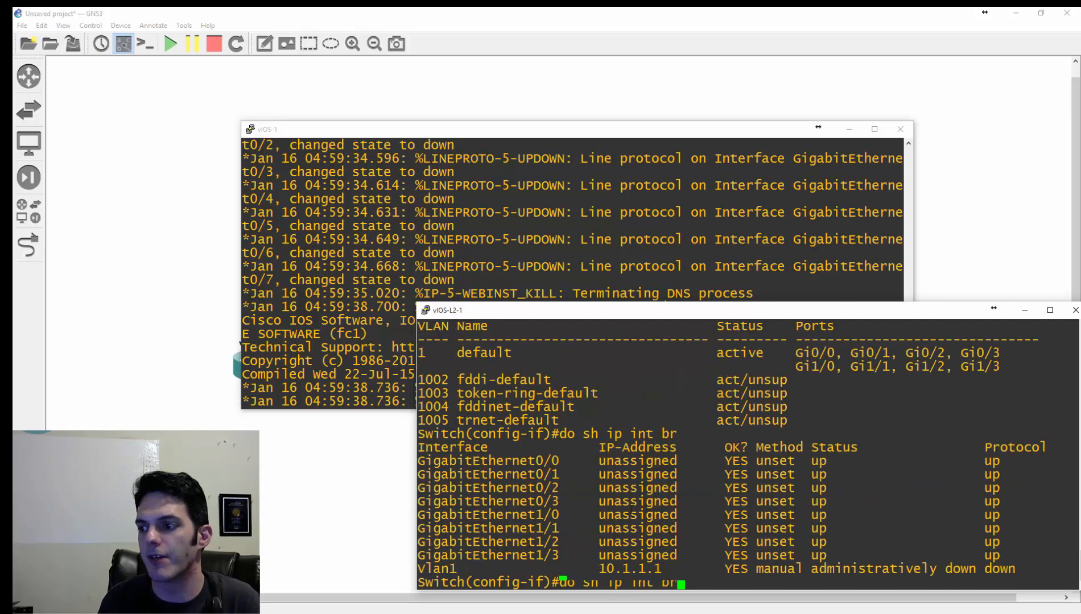
- Enable interface VLAN 1 with "no shut" and list the interface summary again with "do sh ip int br"
{"action": "type", "text": "int vlan 1"}
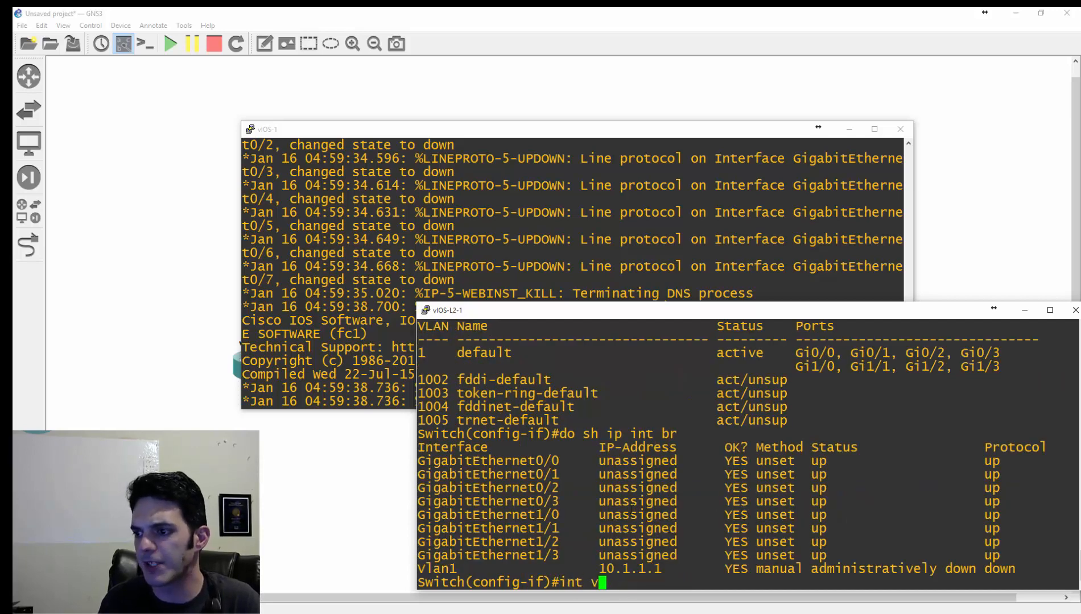
{"action": "key", "text": "Return"}
{"action": "type", "text": "no shut"}
{"action": "key", "text": "Return"}
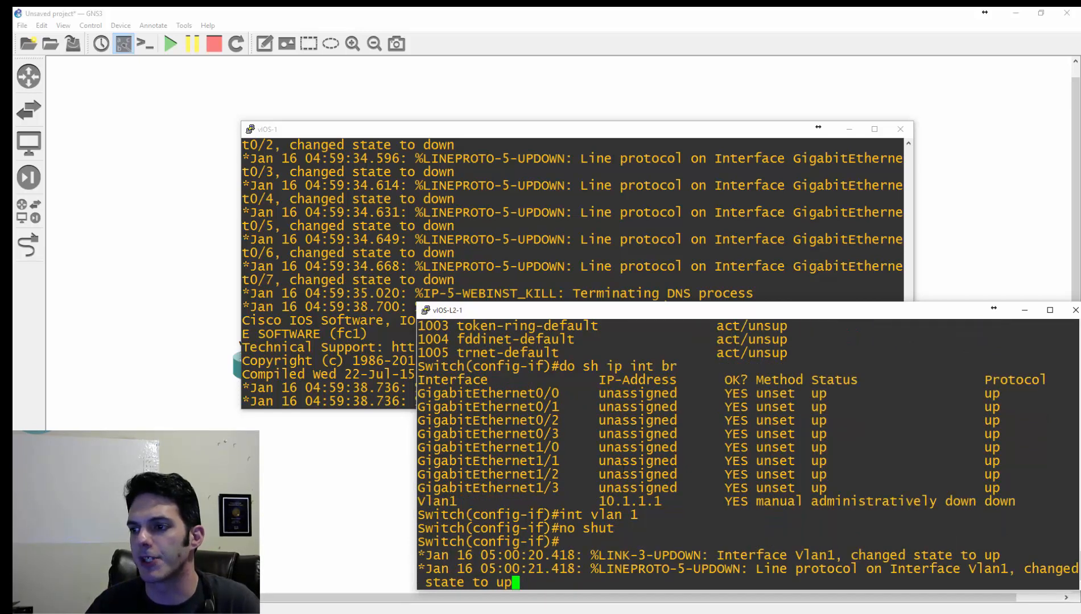
{"action": "key", "text": "Return"}
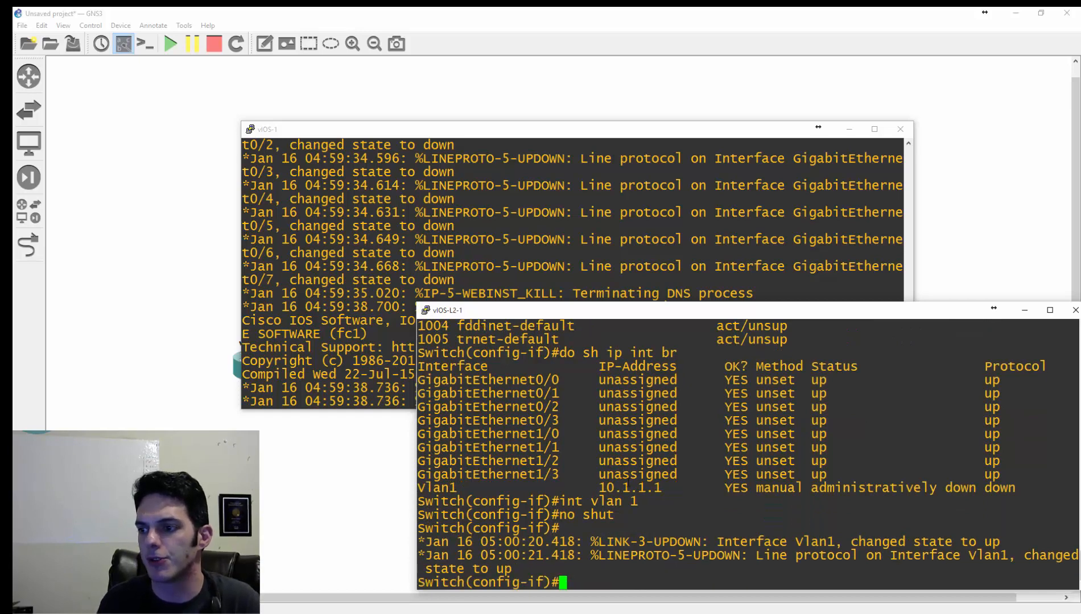
{"action": "type", "text": "do sh ip int br"}
{"action": "key", "text": "Return"}
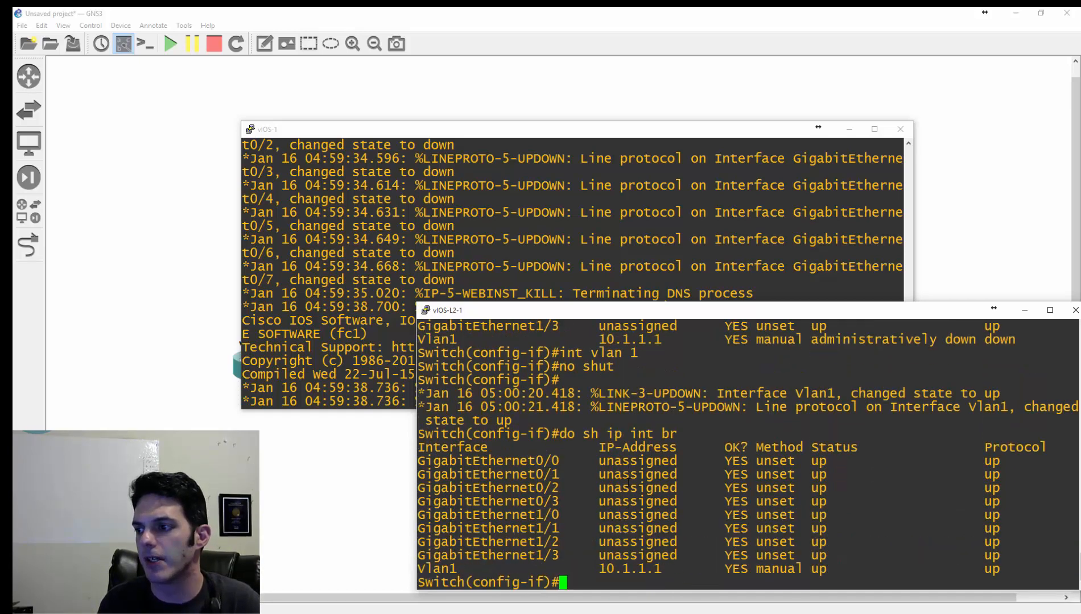
- On the vIOS-1 console, enter privileged mode and list the router's interface summary with "sh ip int br"
{"action": "left_click", "coordinate": [336, 347]}
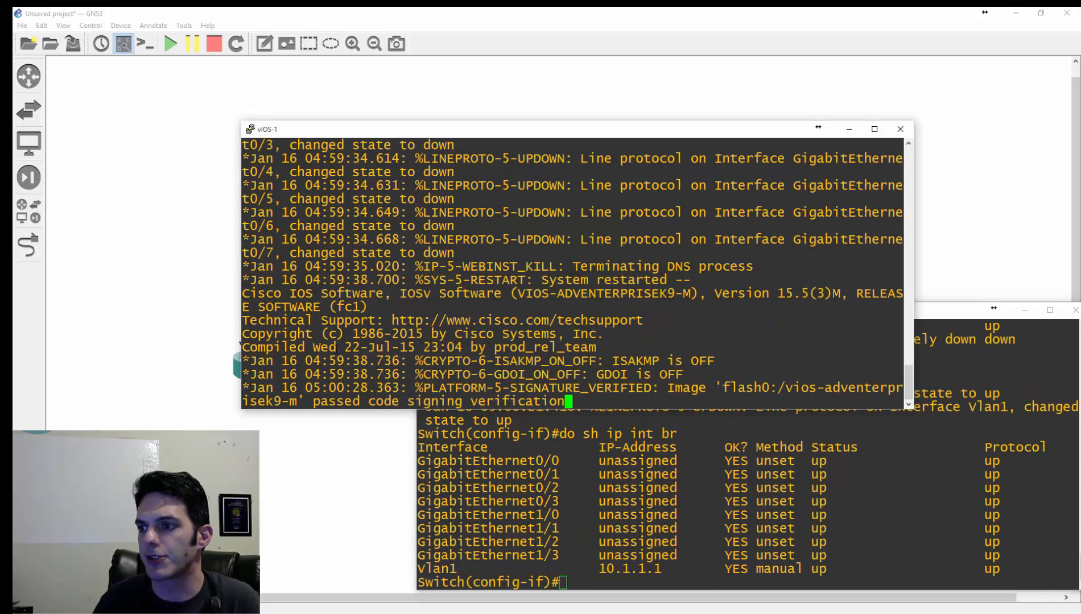
{"action": "key", "text": "Return"}
{"action": "type", "text": "en"}
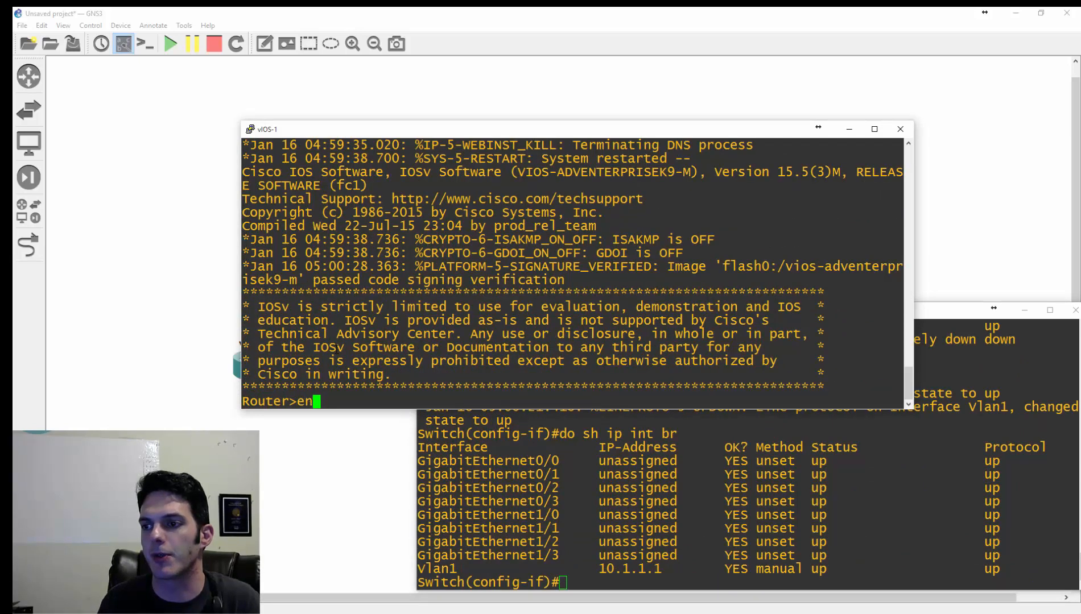
{"action": "key", "text": "Return"}
{"action": "type", "text": "sh ip int br"}
{"action": "key", "text": "Return"}
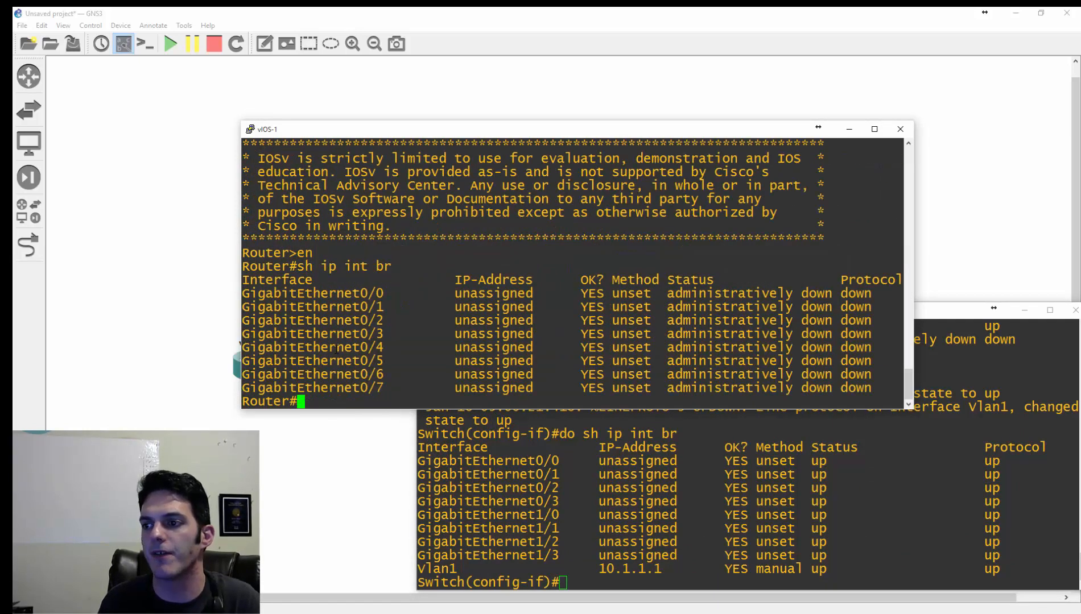
- In configuration mode on vIOS-1, assign IP address 10.1.1.2 with mask 255.255.255.0 to interface g0/0 and enable it with "no shut"
{"action": "type", "text": "conf t"}
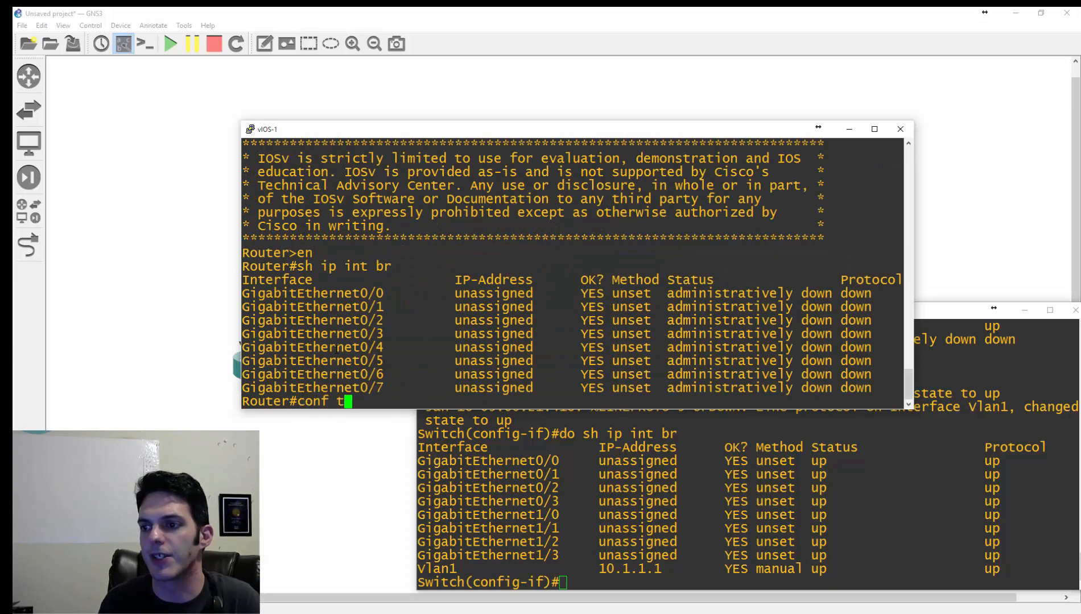
{"action": "key", "text": "Return"}
{"action": "type", "text": "int g0/0"}
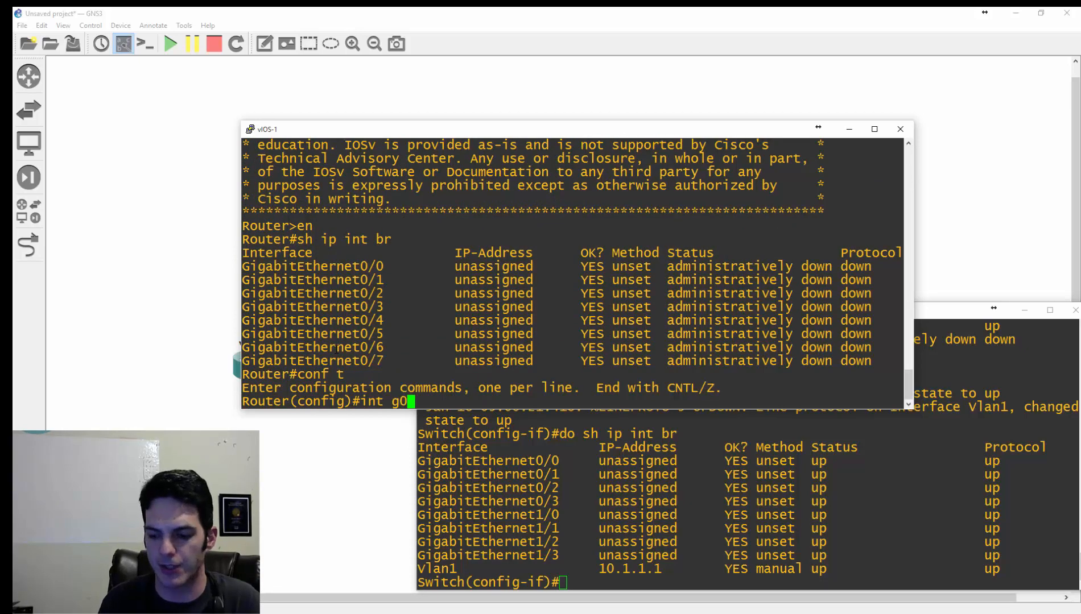
{"action": "key", "text": "Return"}
{"action": "type", "text": "ip"}
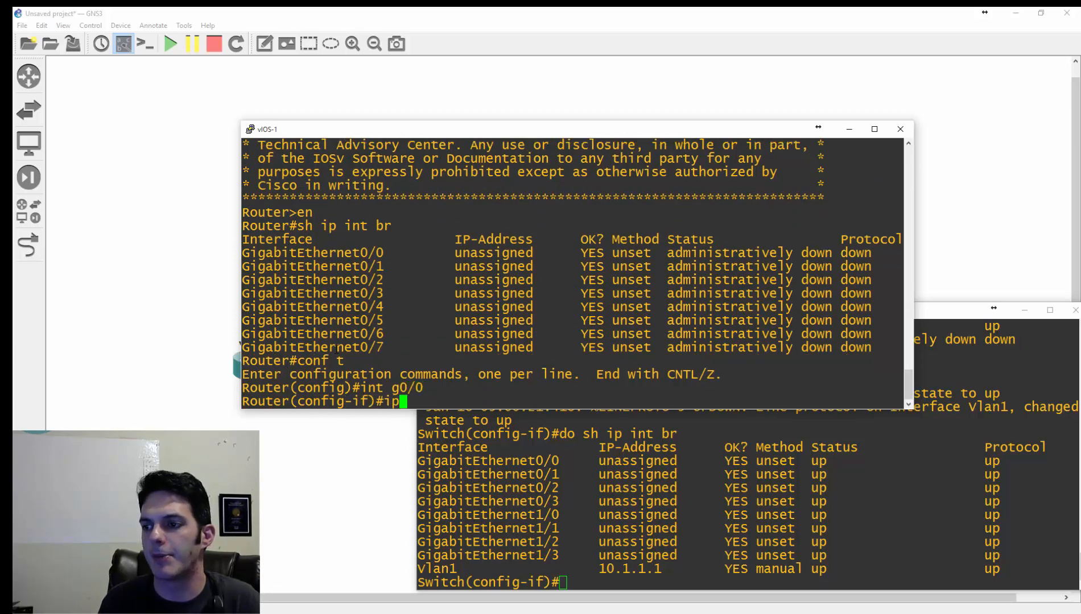
{"action": "type", "text": " add 10.1.1"}
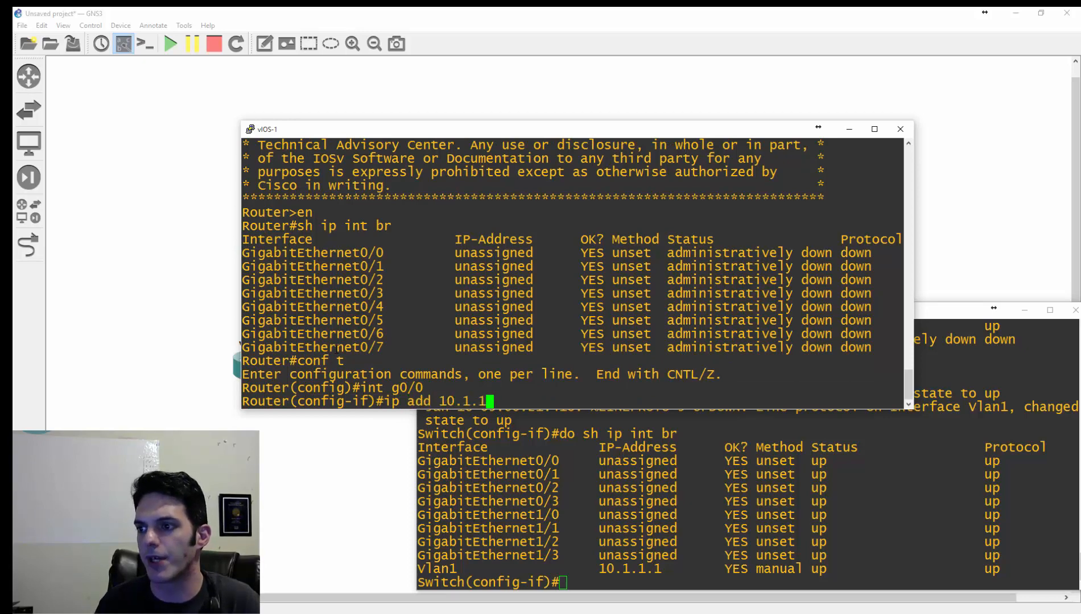
{"action": "type", "text": ".2 255.255.255.0"}
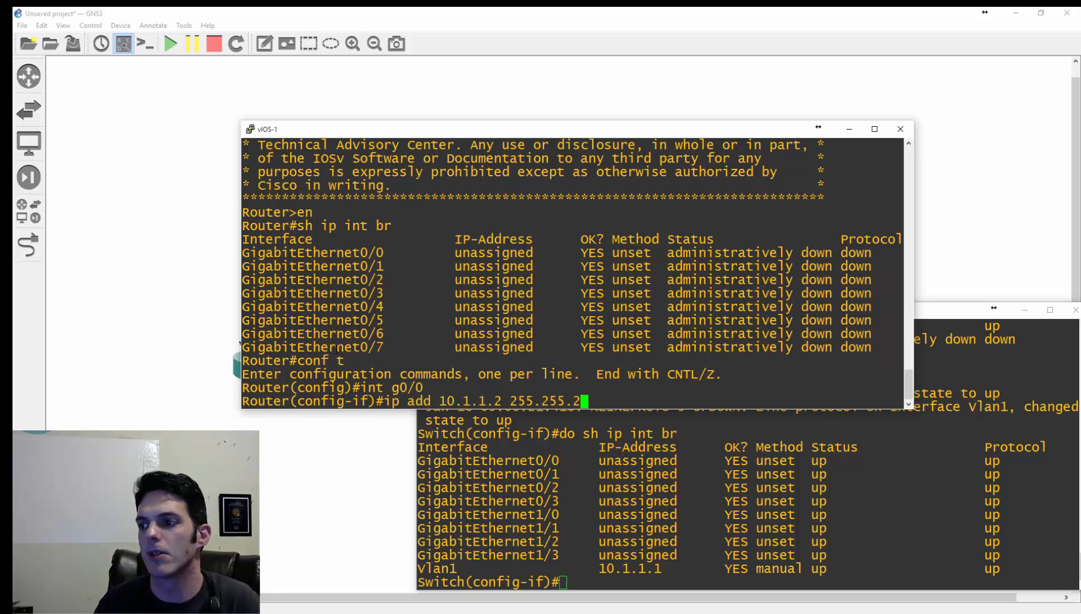
{"action": "key", "text": "Return"}
{"action": "type", "text": "no shut"}
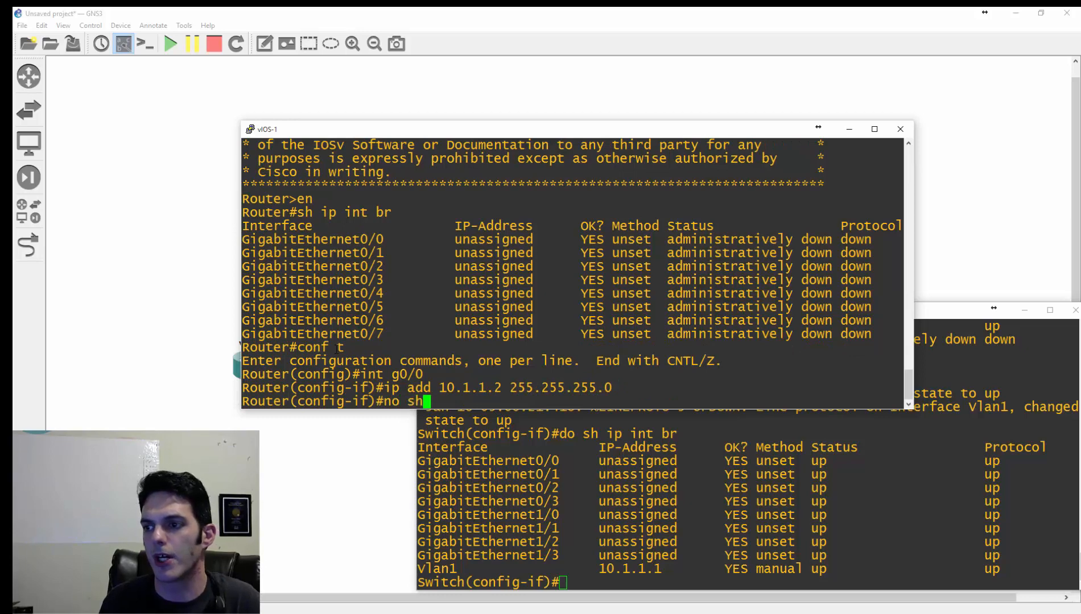
{"action": "key", "text": "Return"}
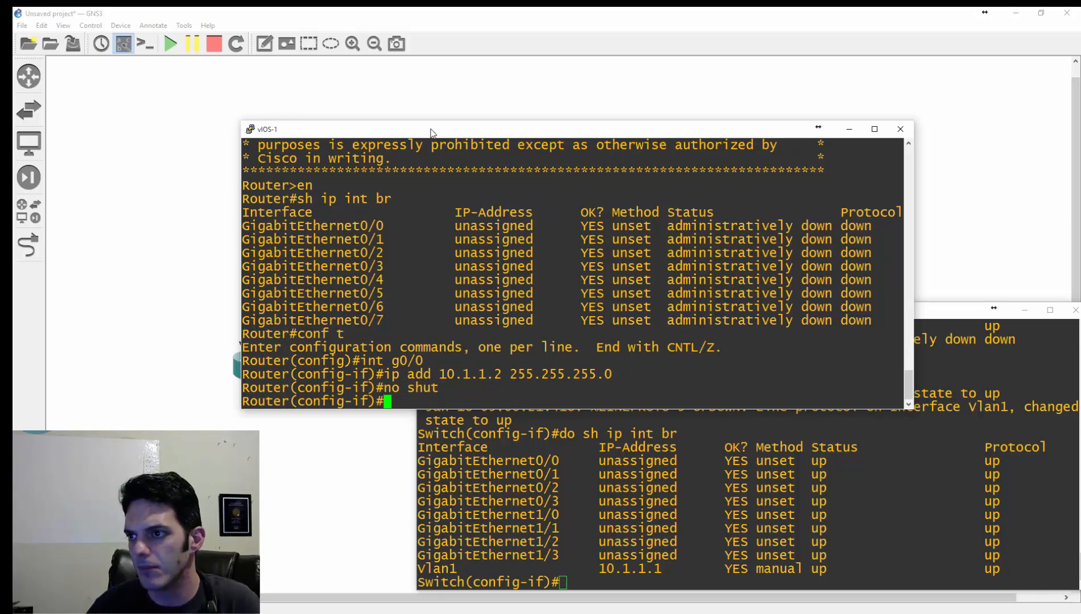
- Move the vIOS-1 console clear of the topology and list its interface summary with "do sh ip int br"
{"action": "left_click_drag", "start_coordinate": [435, 136], "coordinate": [552, 72]}
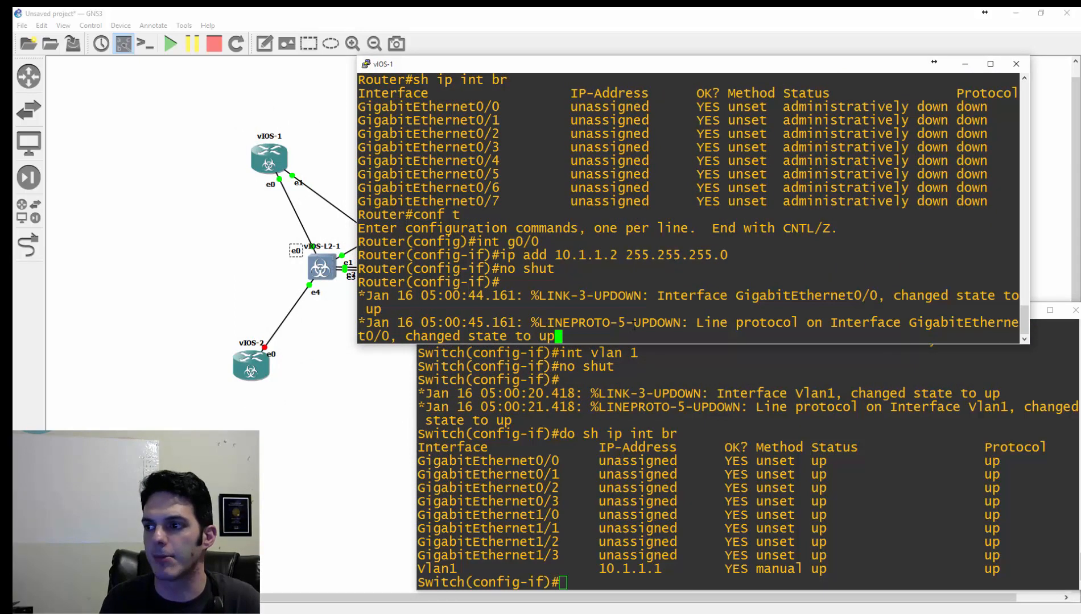
{"action": "key", "text": "Return"}
{"action": "type", "text": "do sh ip int b"}
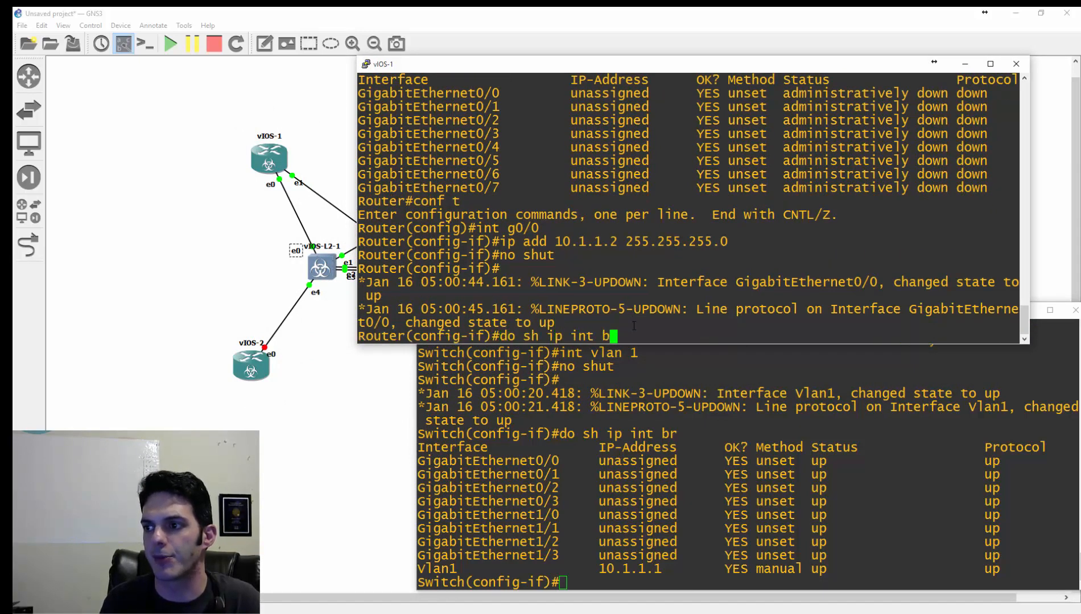
{"action": "type", "text": "r"}
{"action": "key", "text": "Return"}
- Test connectivity from vIOS-1 to the switch with "do ping 10.1.1.1"
{"action": "type", "text": "d"}
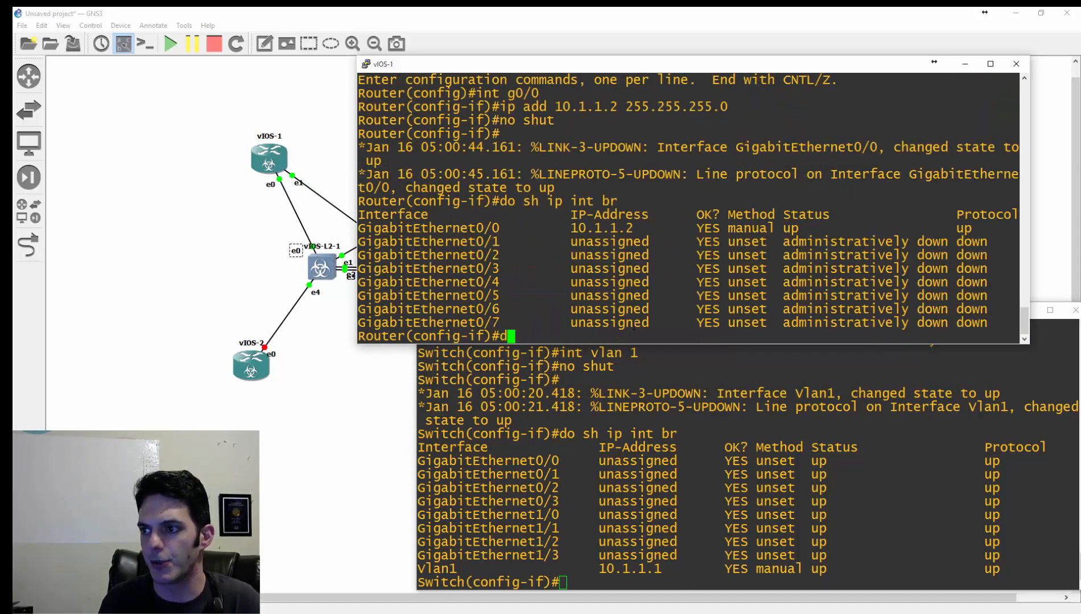
{"action": "type", "text": "o ping 10.1.1.1"}
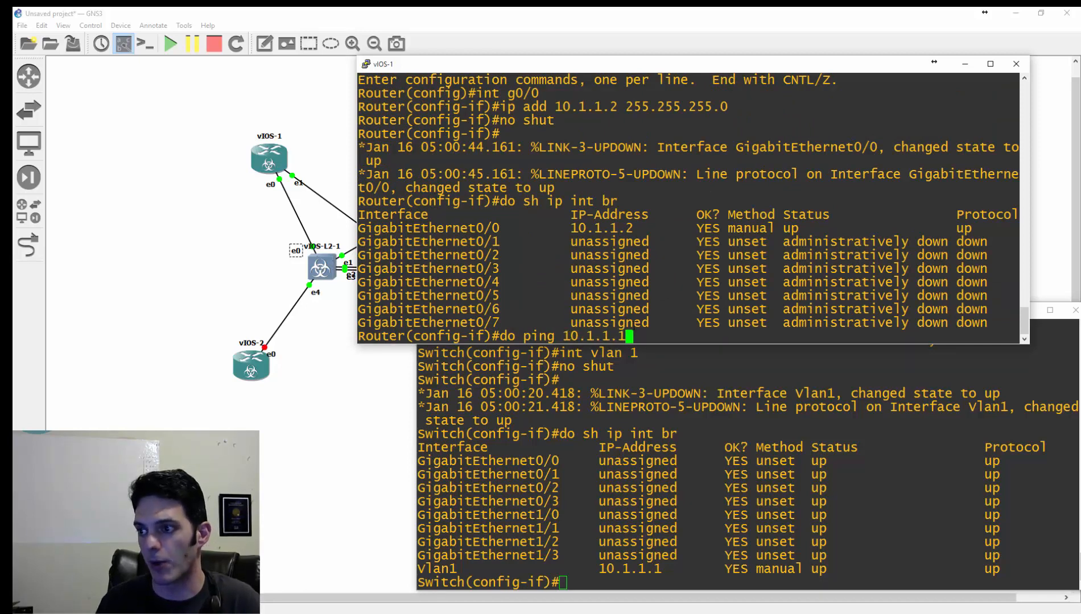
{"action": "key", "text": "Return"}
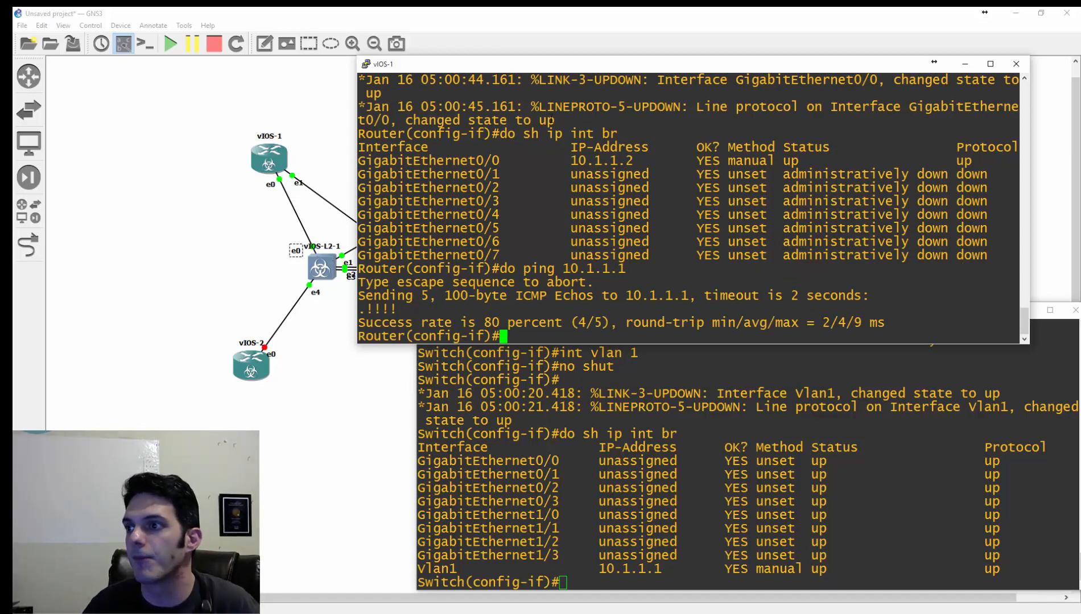
- Move the vIOS-1 console clear of the switch console and enter configuration of interface range g0/2 - 3 on vIOS-L2-1
{"action": "left_click_drag", "start_coordinate": [571, 67], "coordinate": [627, 33]}
{"action": "left_click", "coordinate": [756, 556]}
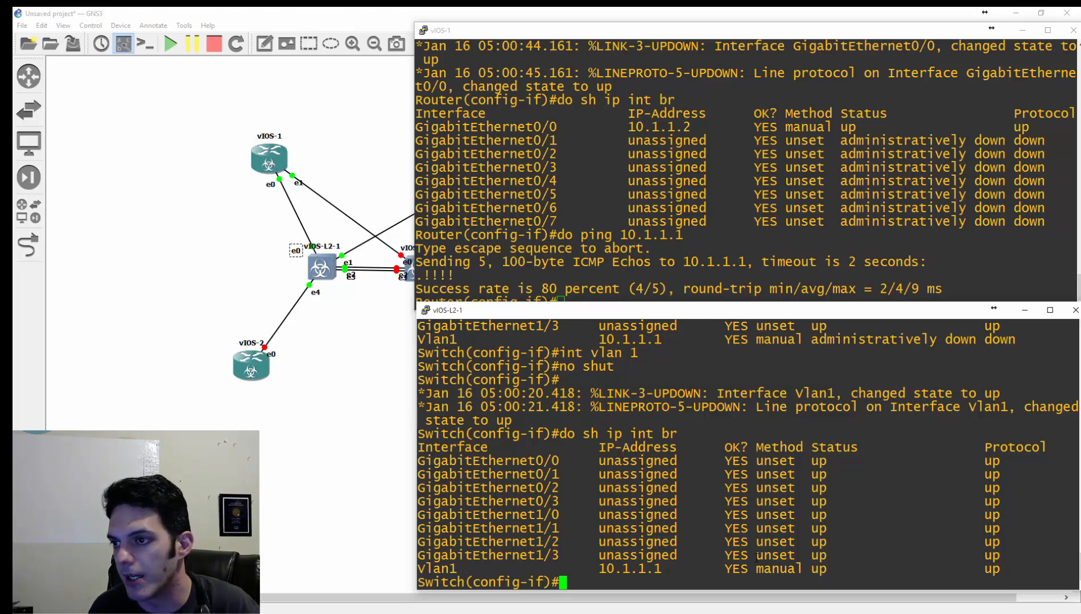
{"action": "type", "text": "int r e"}
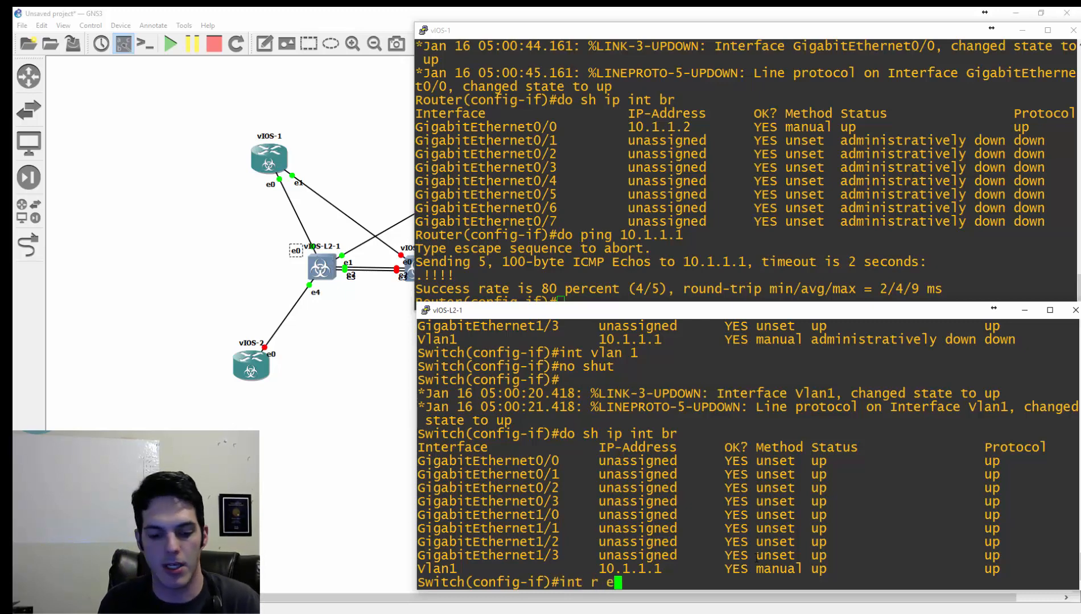
{"action": "key", "text": "BackSpace"}
{"action": "type", "text": "g"}
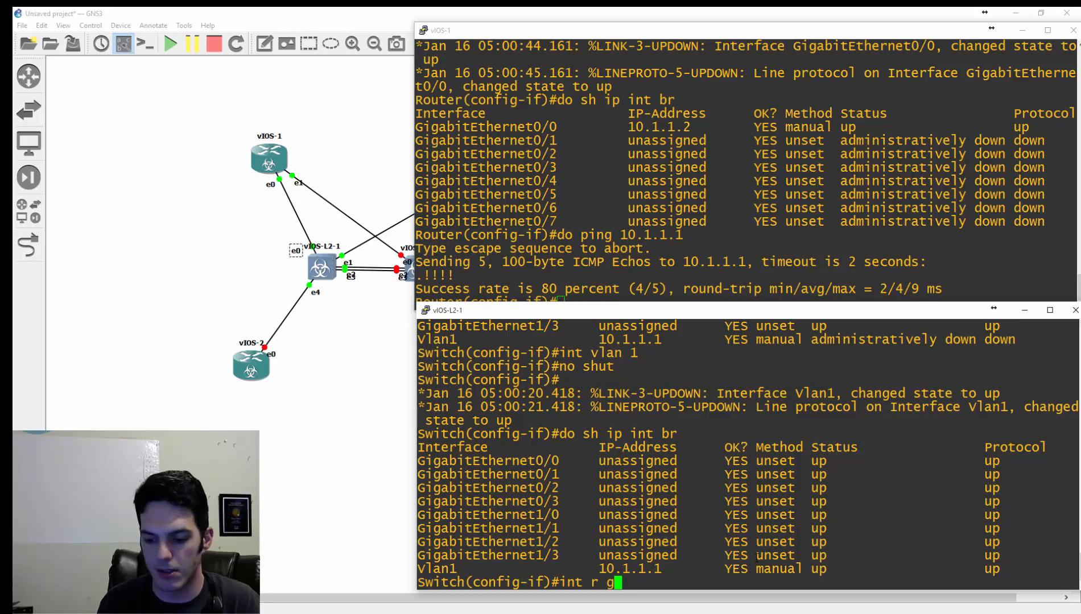
{"action": "type", "text": "0/2 - 3"}
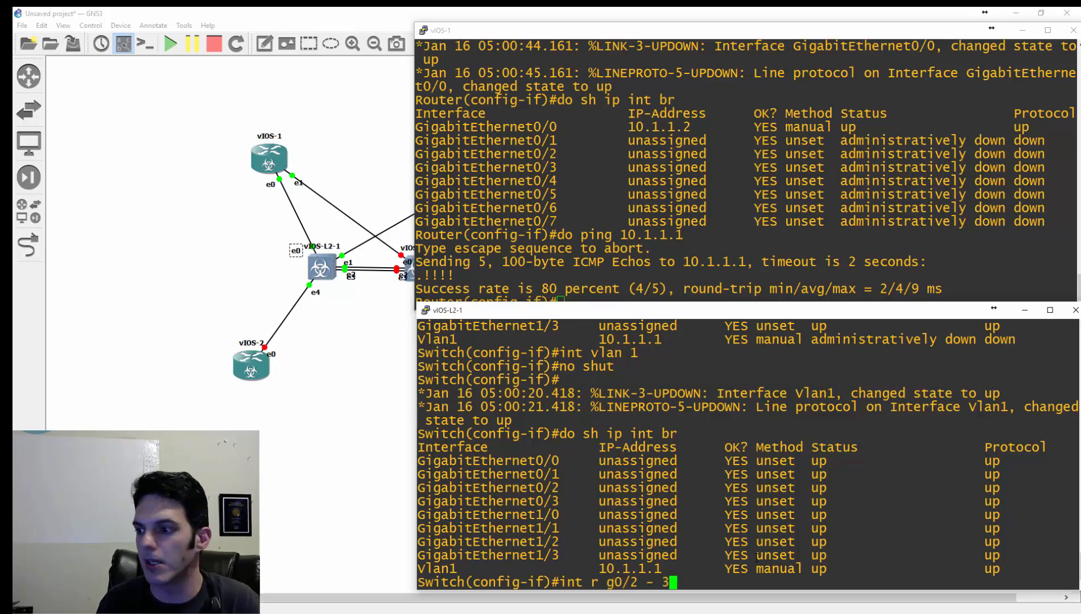
{"action": "key", "text": "Return"}
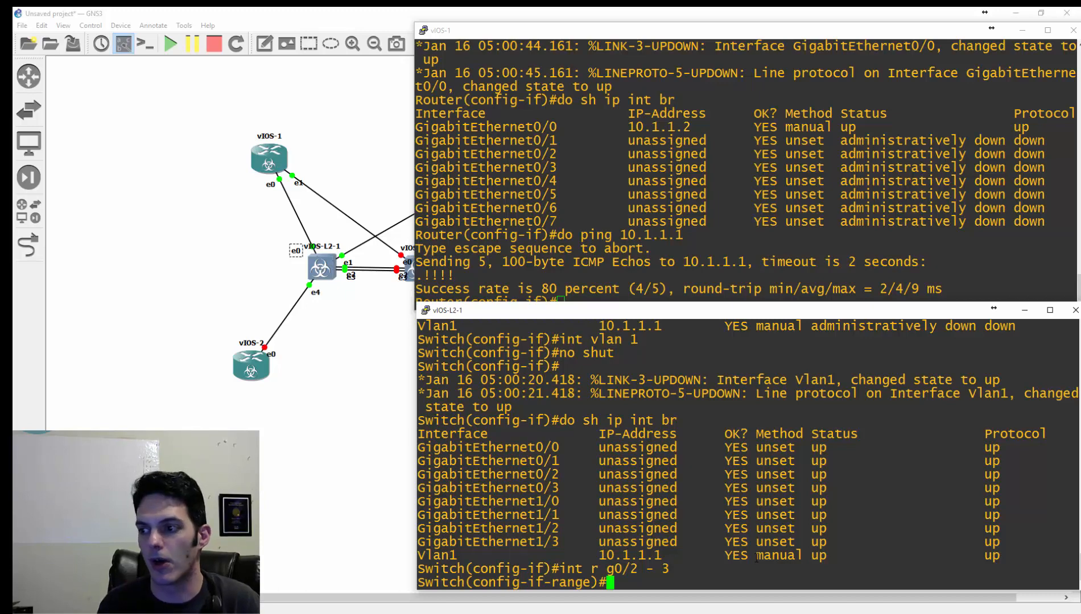
- Set the trunk encapsulation of the interface range to dot1q, and look through the first page of available interface subcommands
{"action": "type", "text": "sw"}
{"action": "key", "text": "Tab"}
{"action": "type", "text": "tr"}
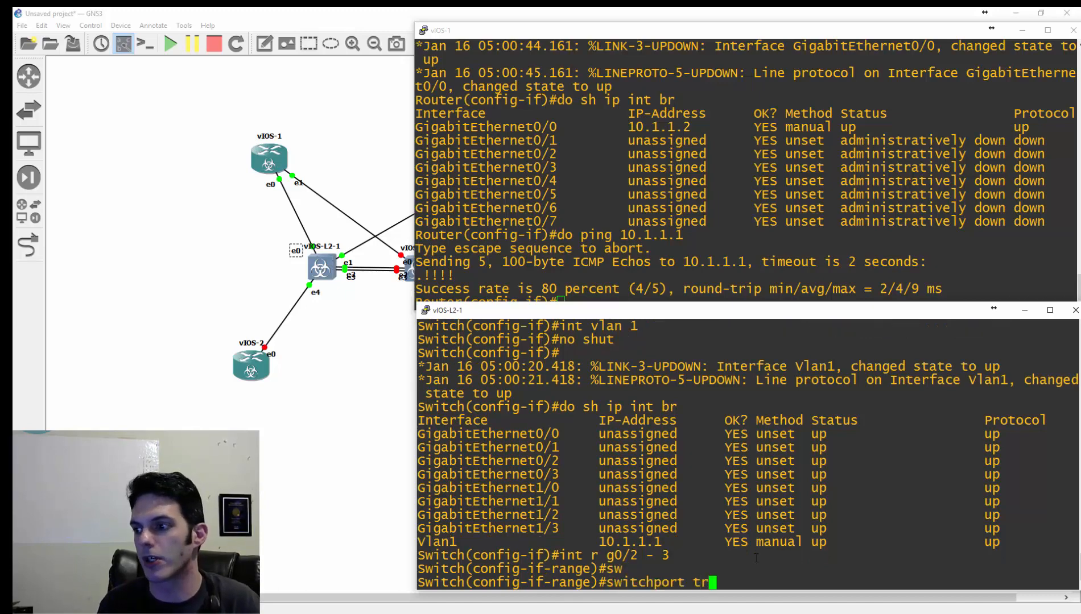
{"action": "key", "text": "Tab"}
{"action": "type", "text": "e"}
{"action": "key", "text": "Tab"}
{"action": "type", "text": "d"}
{"action": "key", "text": "Tab"}
{"action": "type", "text": "?"}
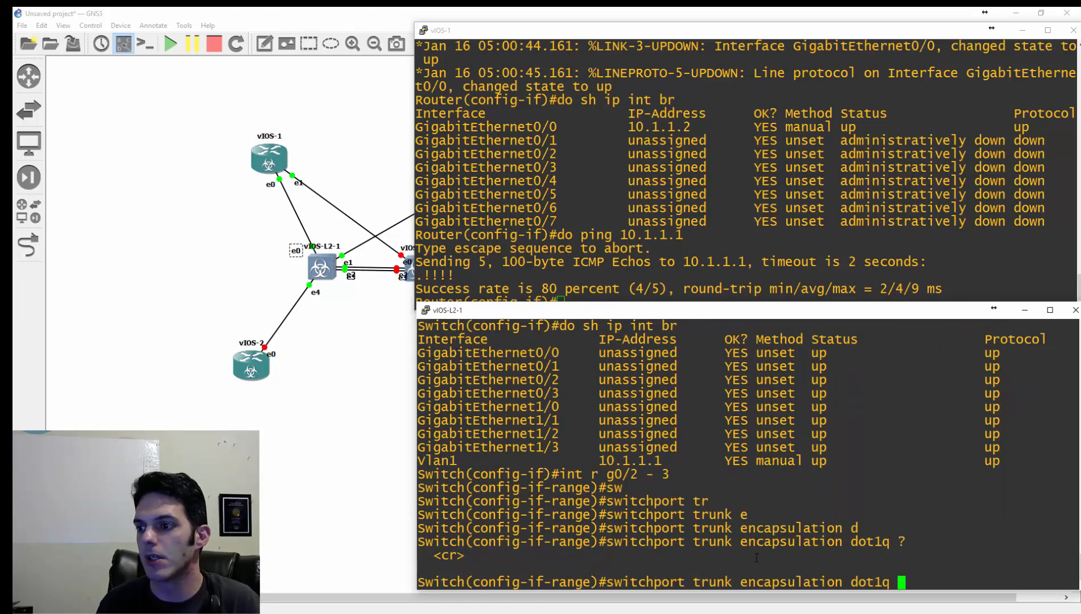
{"action": "key", "text": "Return"}
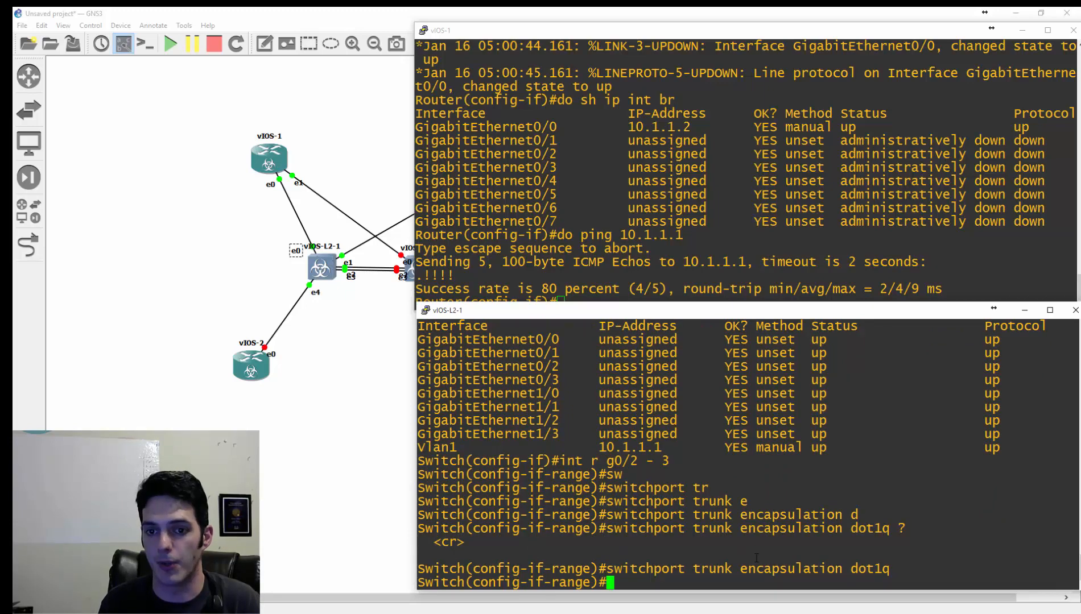
{"action": "type", "text": "?"}
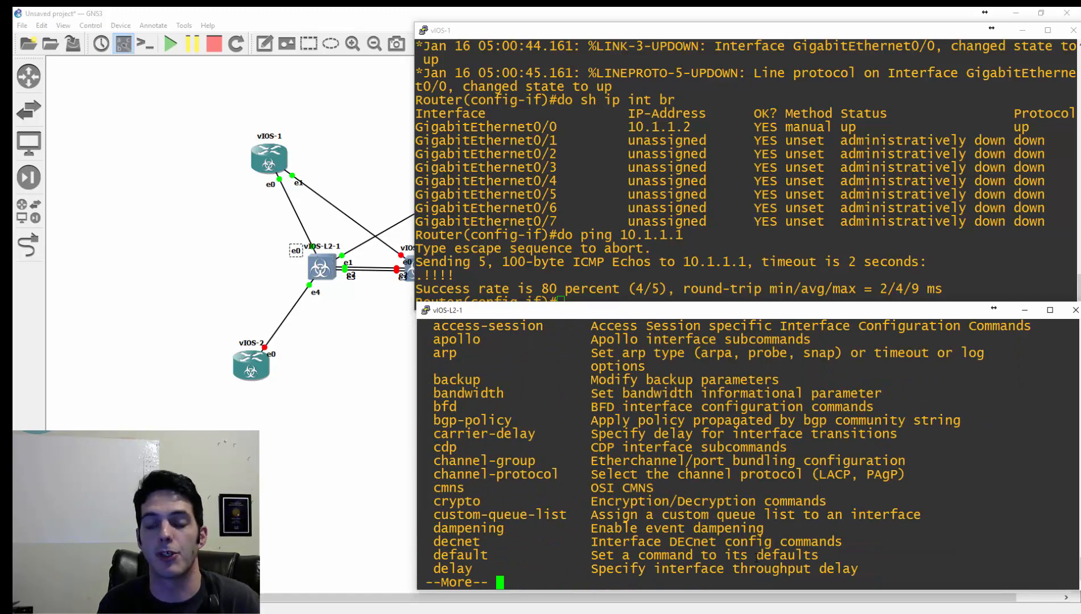
{"action": "type", "text": "q"}
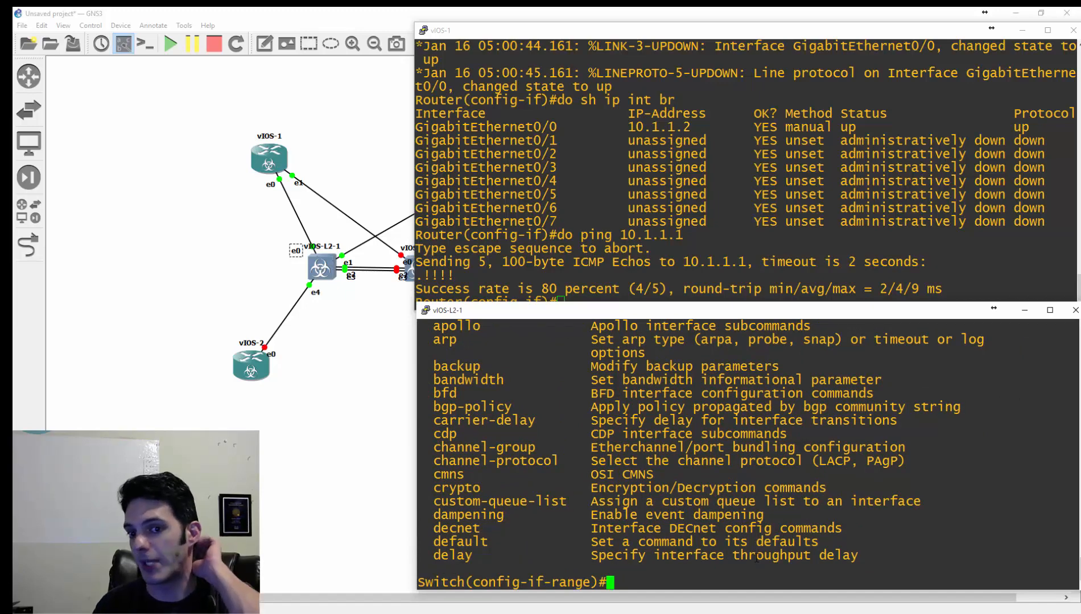